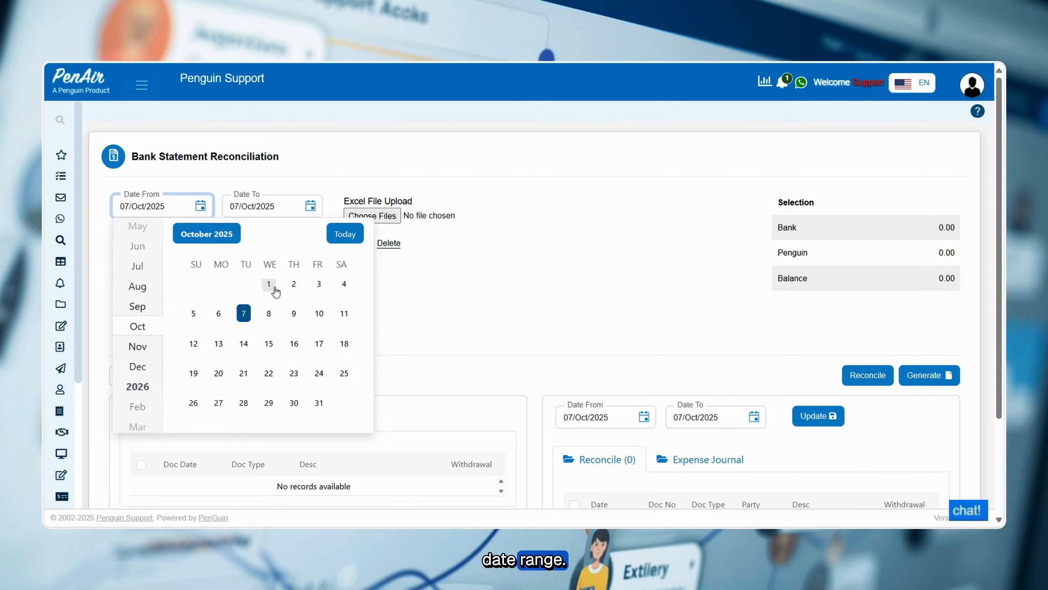
Set the statement date range from 01/Oct/2025 to 10/Oct/2025 and select 735-Bank A/c as the bank.
left_click(268, 283)
left_click(310, 205)
left_click(425, 316)
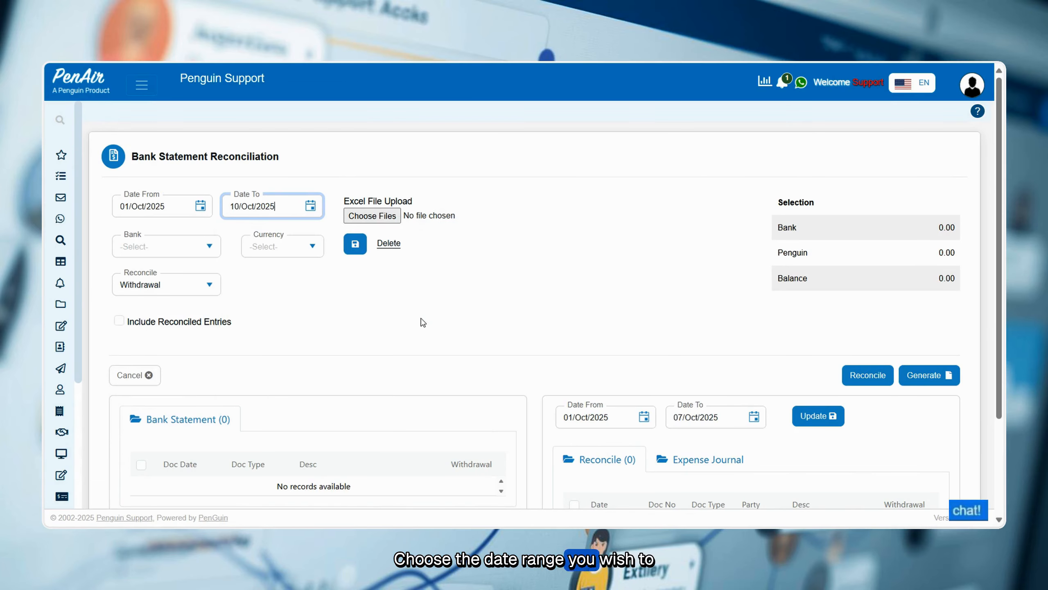
left_click(204, 249)
left_click(194, 267)
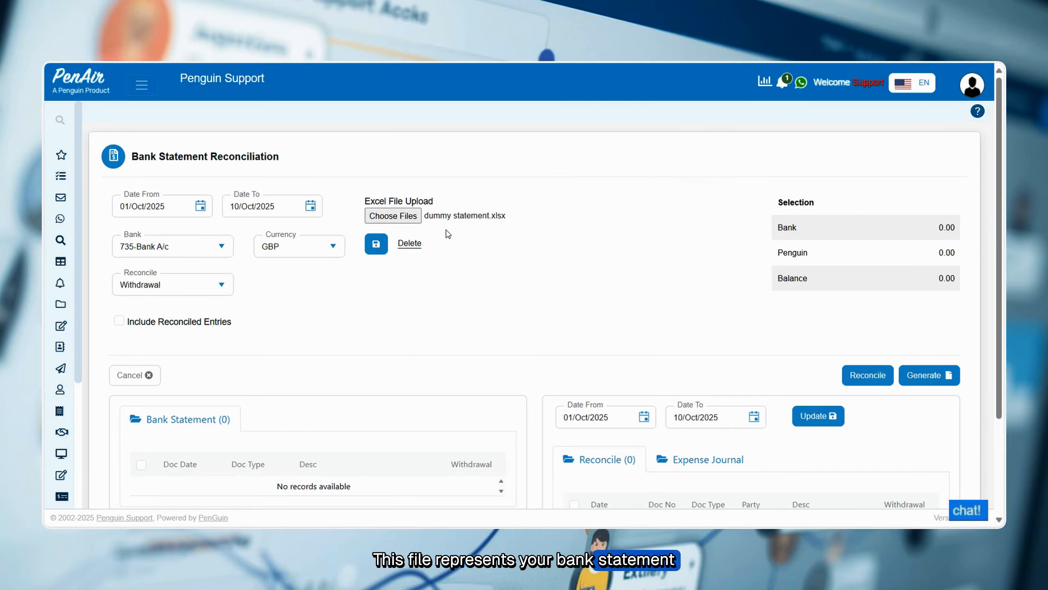
Save the uploaded dummy statement.xlsx, confirming the dd/MM/yyyy date format.
left_click(375, 249)
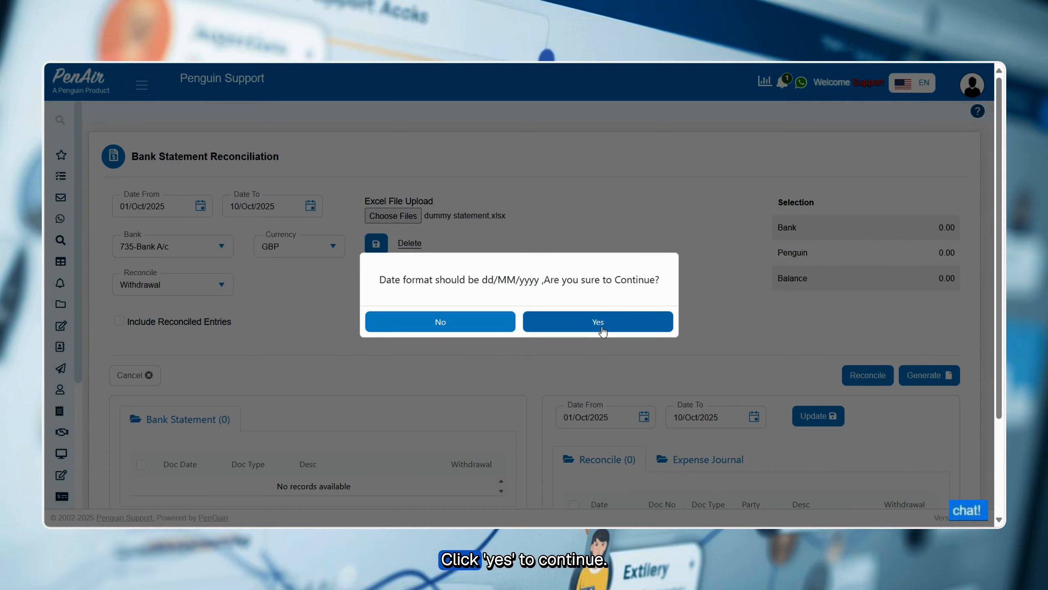
left_click(602, 331)
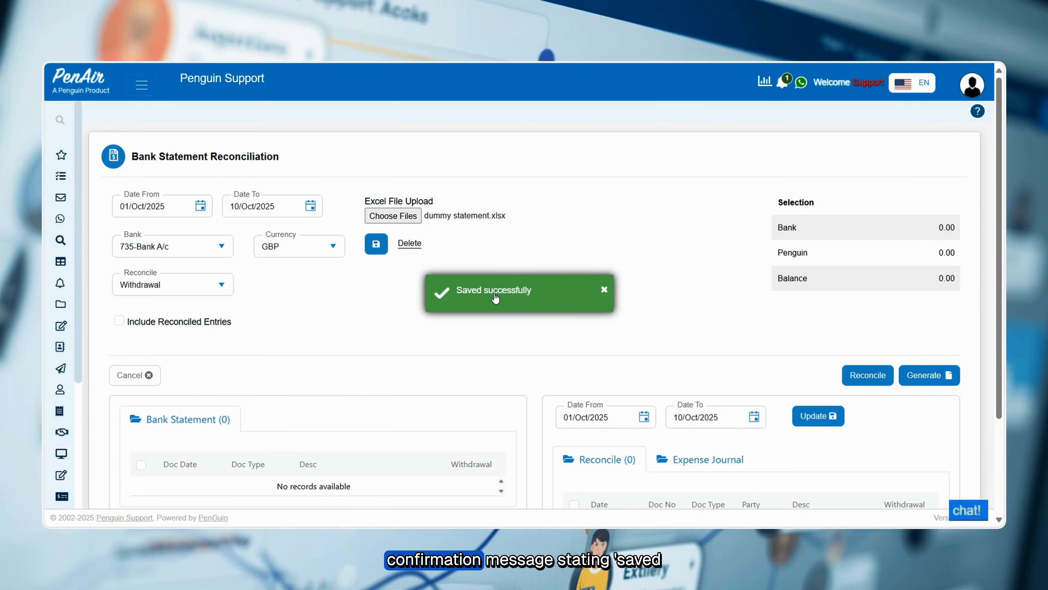
left_click(605, 291)
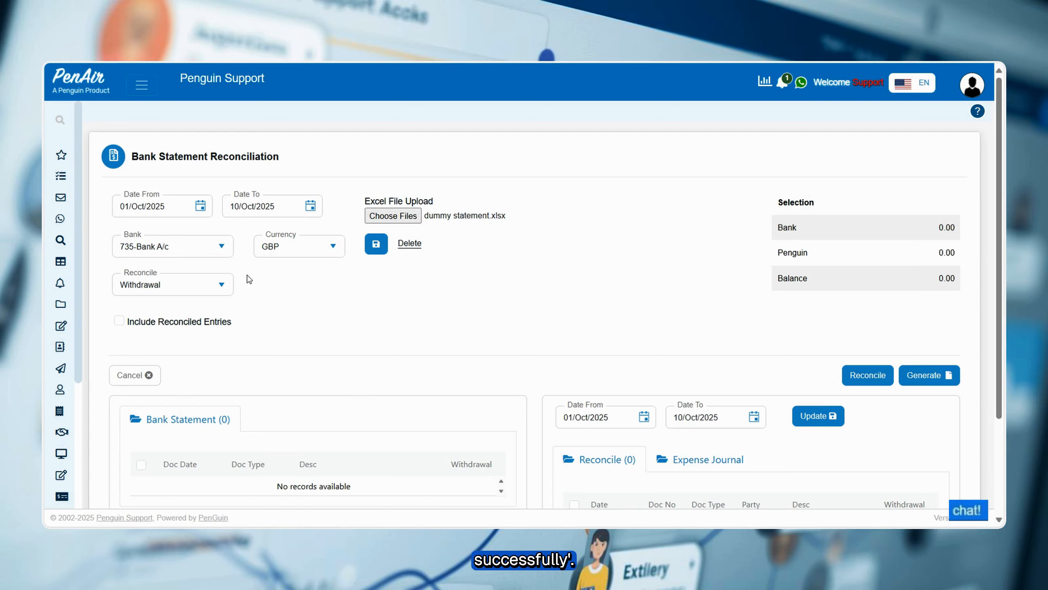
Keep the reconcile type as Withdrawal and generate the transaction lists for reconciliation.
left_click(222, 285)
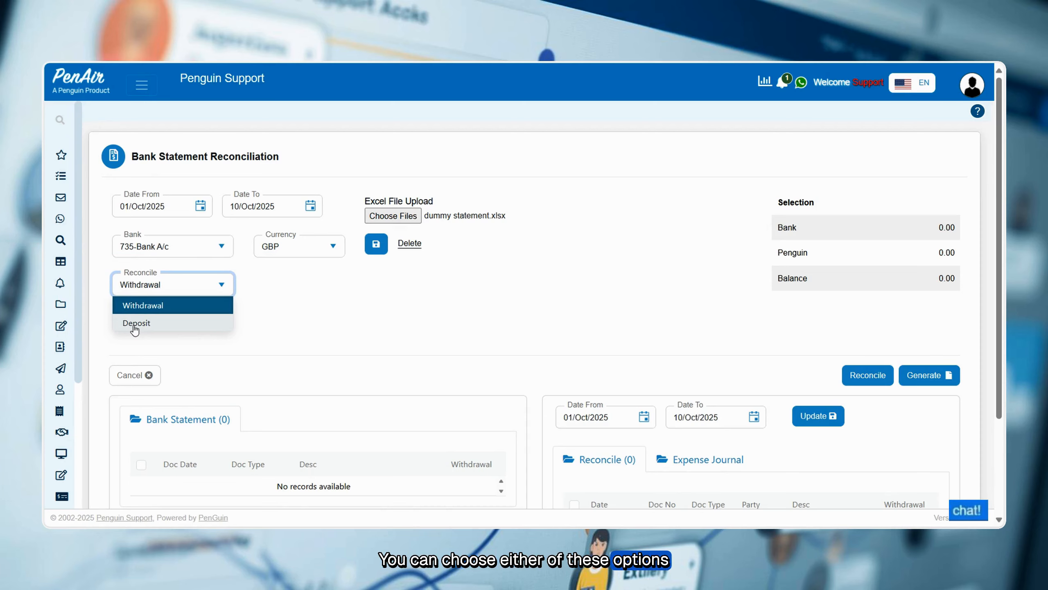
left_click(400, 319)
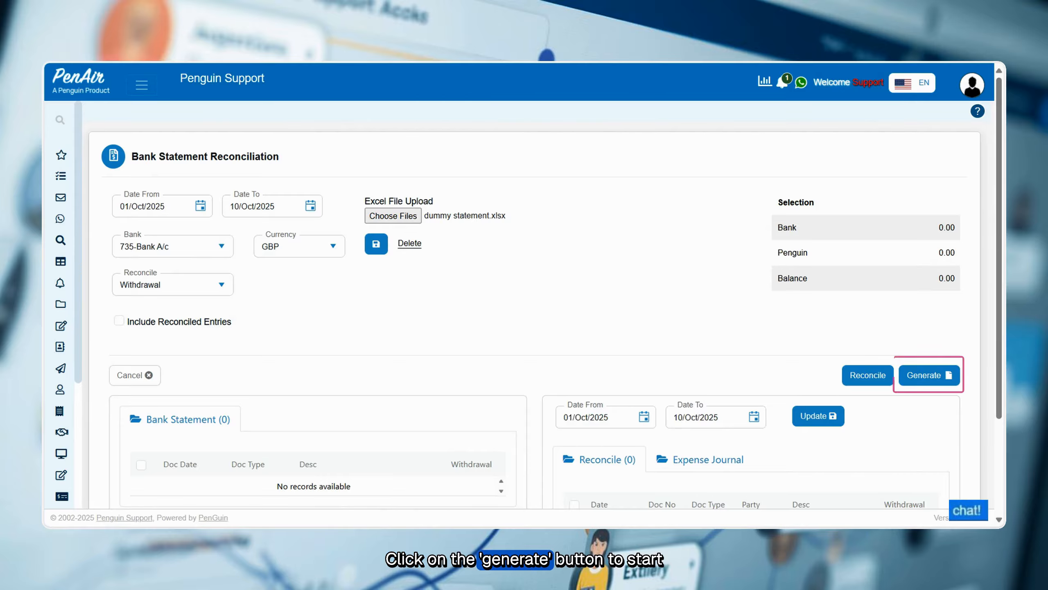
left_click(916, 374)
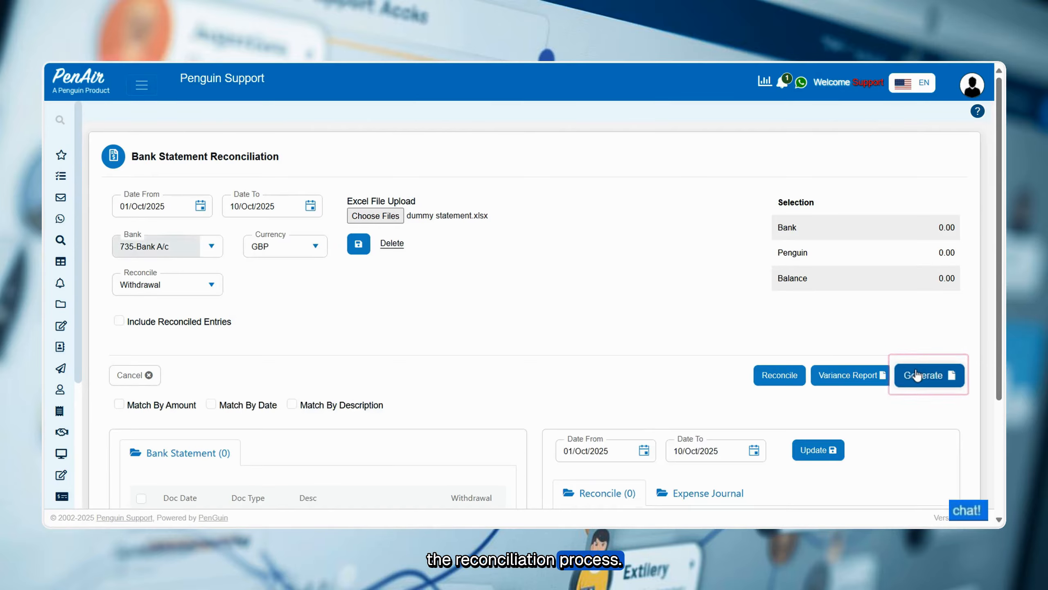
Examine the bank statement withdrawals alongside the transactions recorded in the system.
scroll(419, 260, "down", 2)
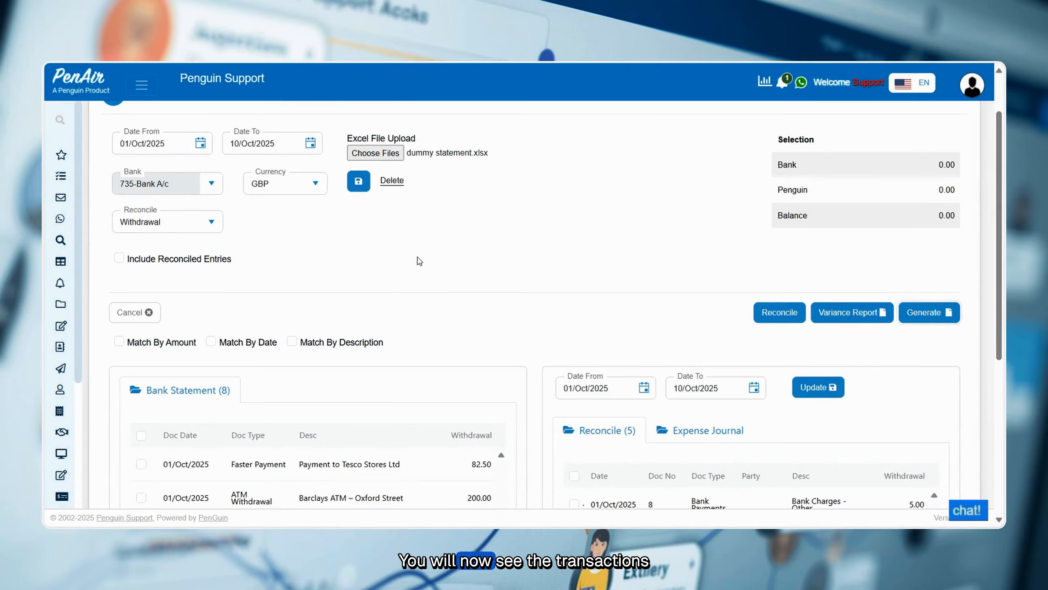
scroll(419, 260, "down", 3)
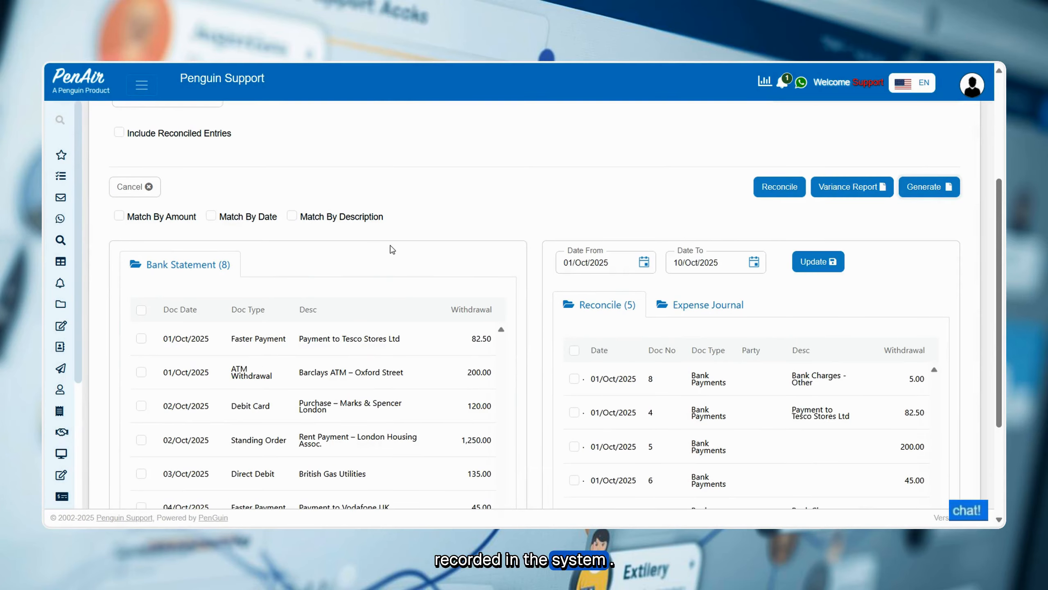
scroll(392, 249, "down", 2)
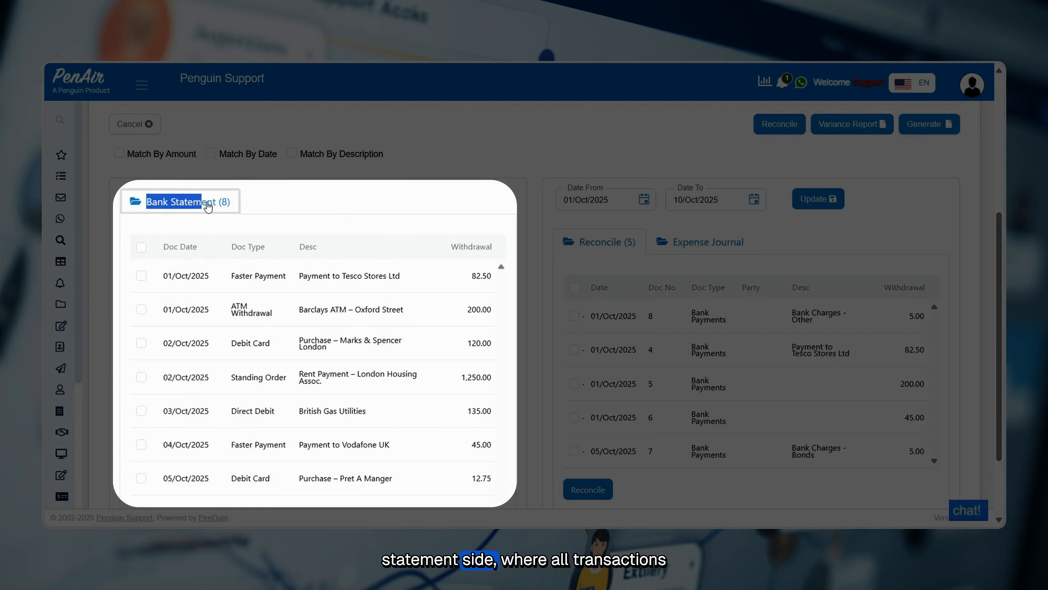
left_click_drag(207, 202, 230, 203)
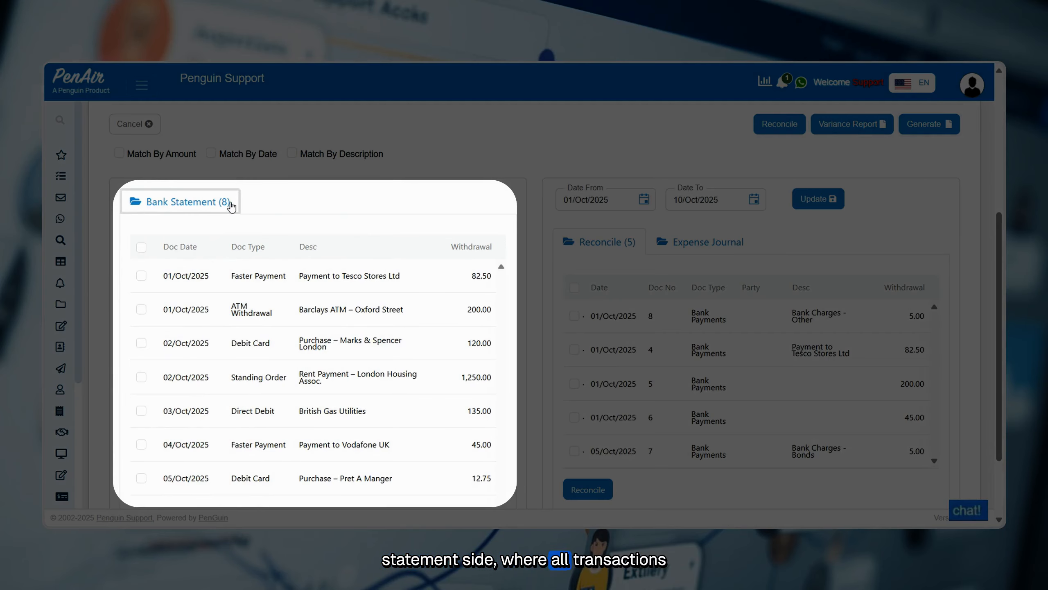
triple_click(230, 203)
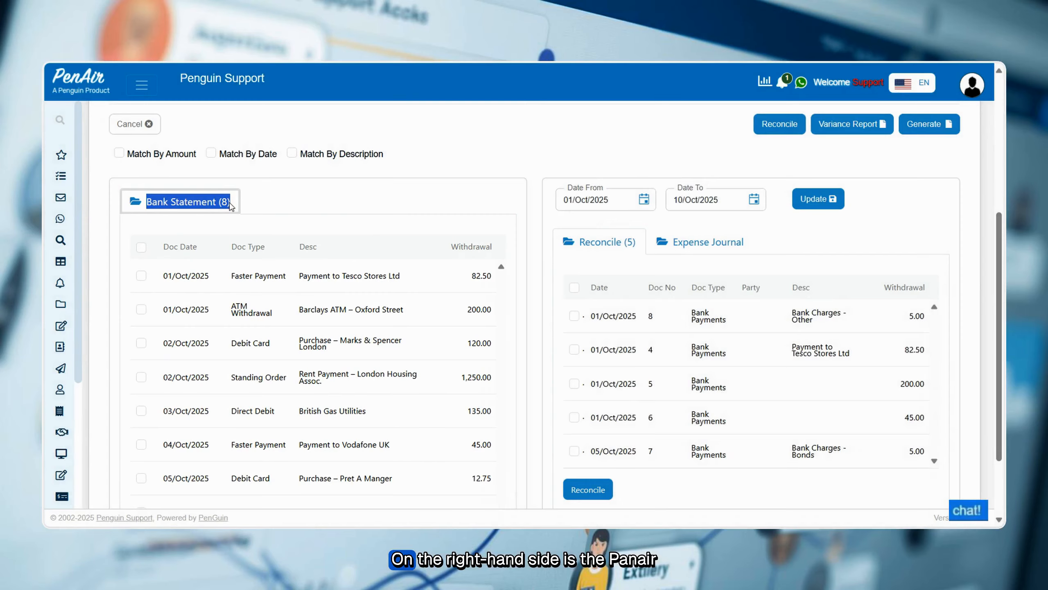
left_click(235, 236)
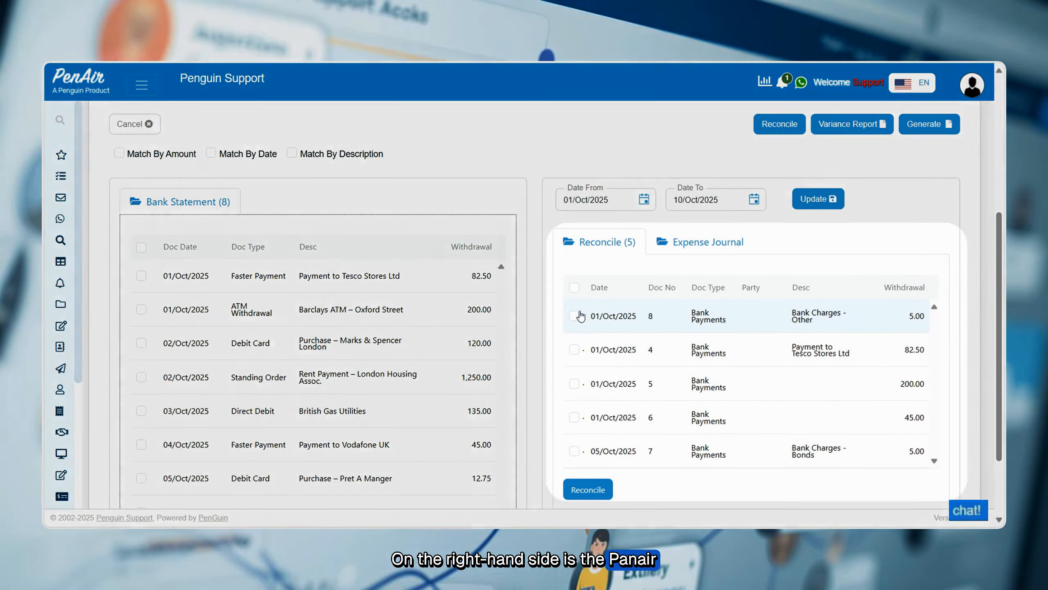
left_click_drag(589, 316, 914, 331)
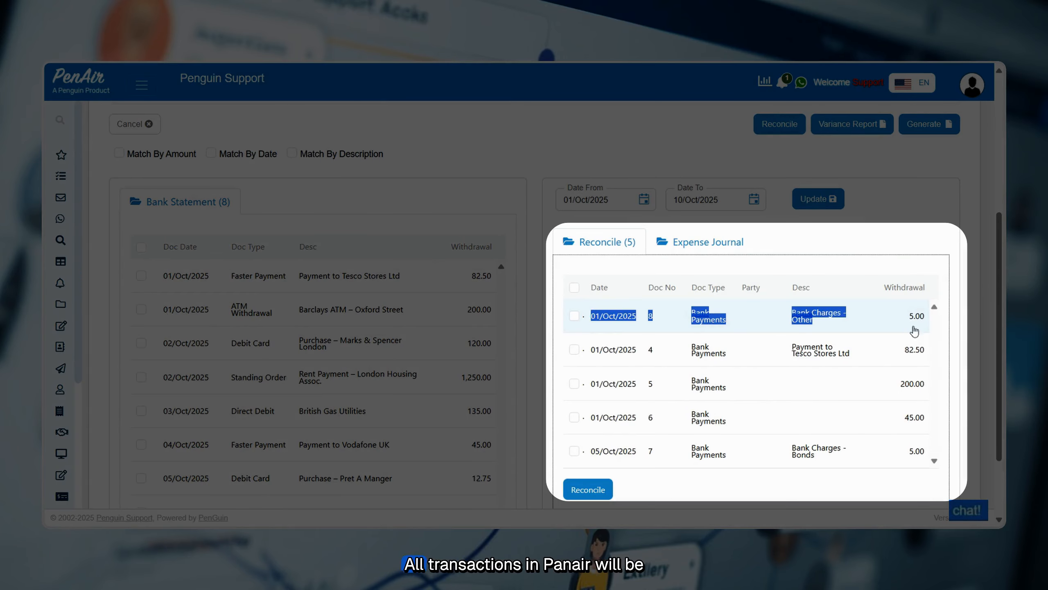
left_click(872, 243)
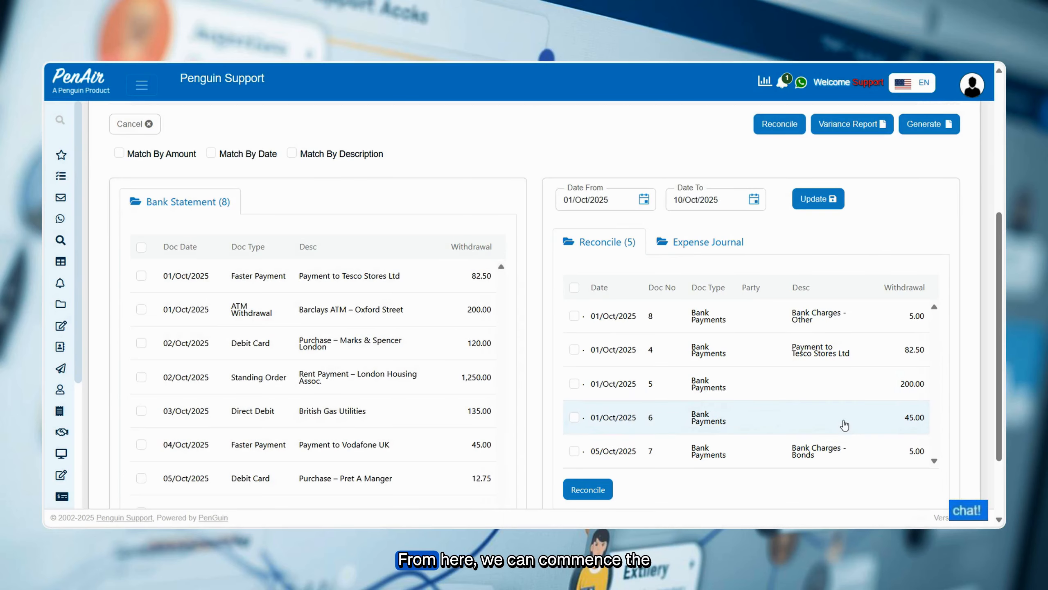
Match the transactions by description and reconcile the matched payment to Tesco Stores Ltd.
scroll(844, 425, "up", 3)
scroll(357, 296, "up", 2)
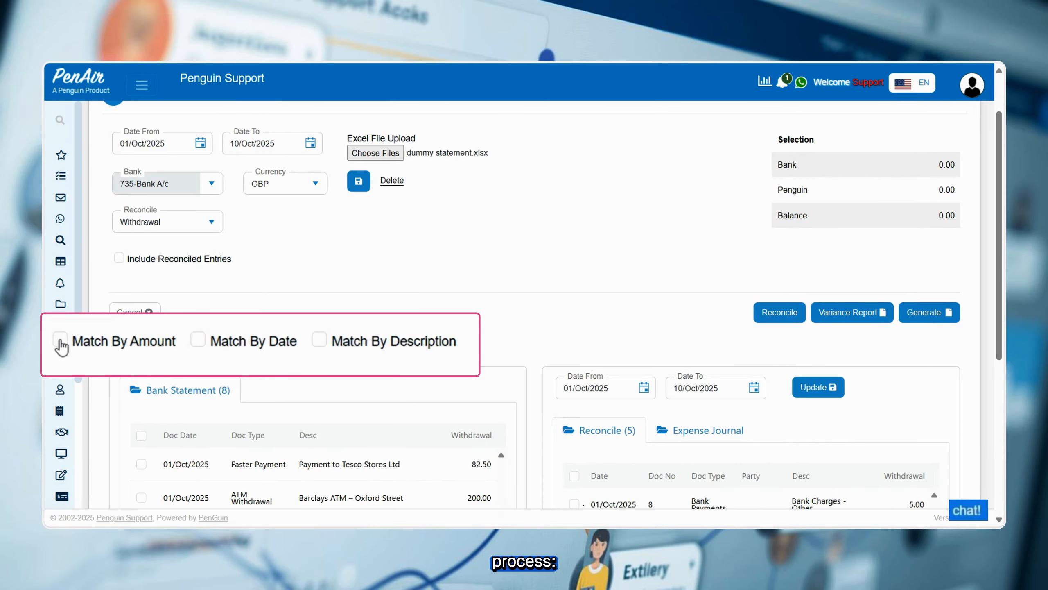
left_click_drag(48, 350, 280, 367)
left_click_drag(213, 353, 292, 353)
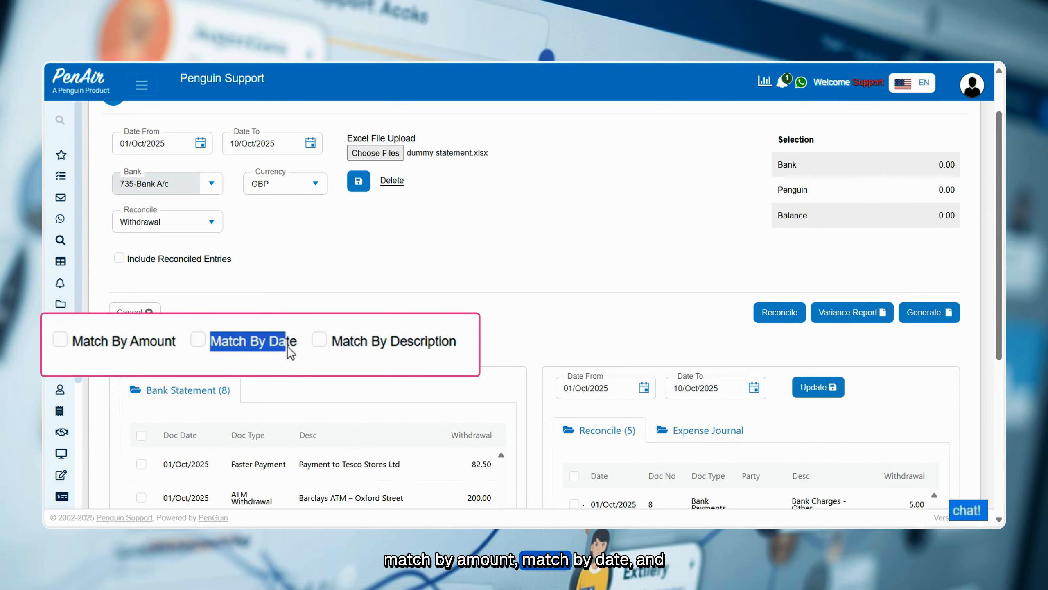
left_click(334, 345)
left_click(334, 345)
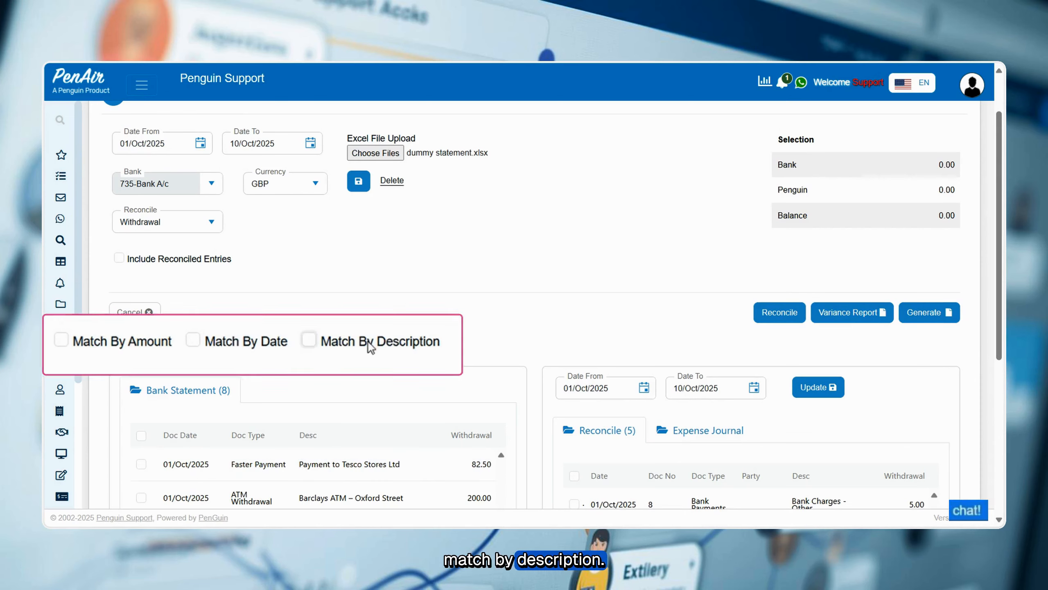
left_click(335, 345)
scroll(335, 346, "down", 2)
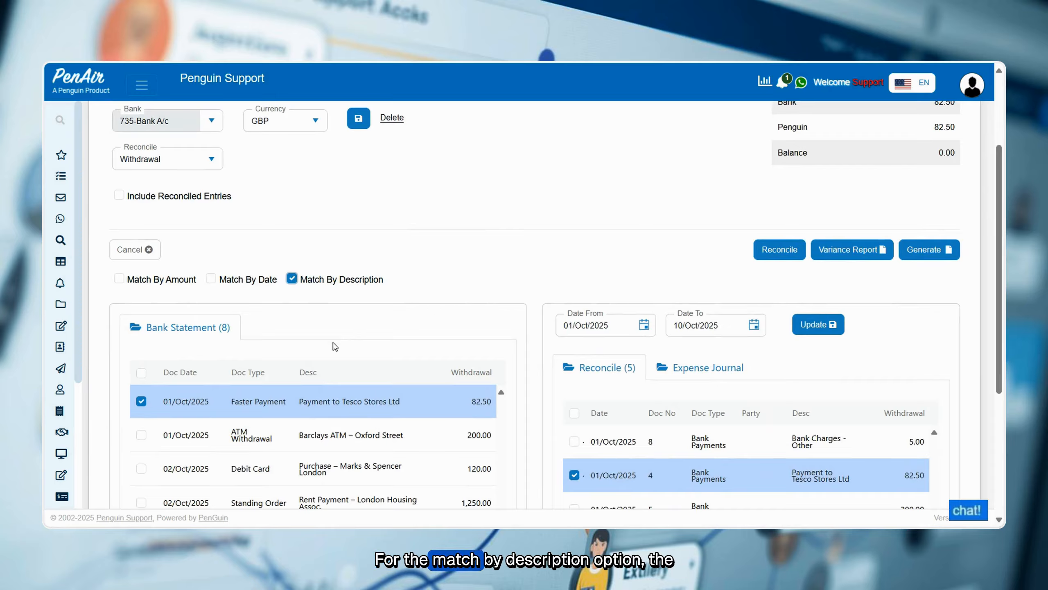
scroll(335, 346, "down", 2)
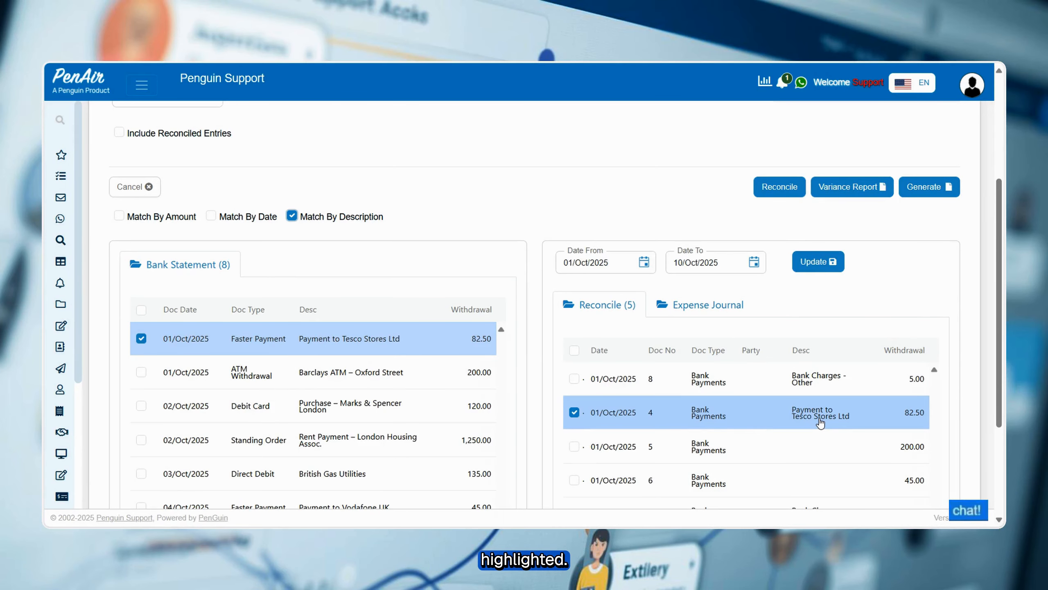
scroll(820, 424, "up", 2)
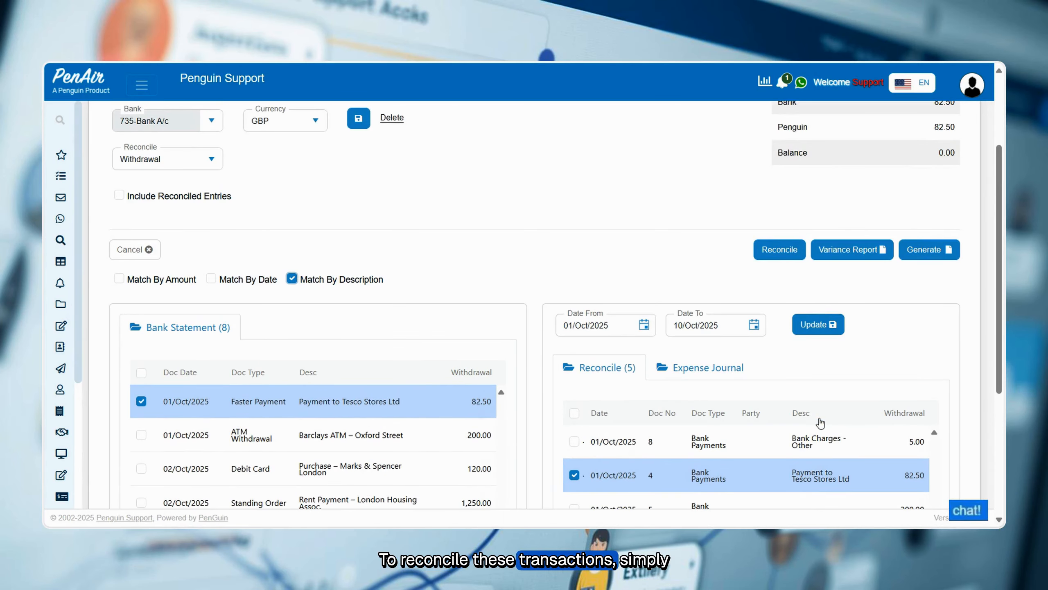
left_click(769, 255)
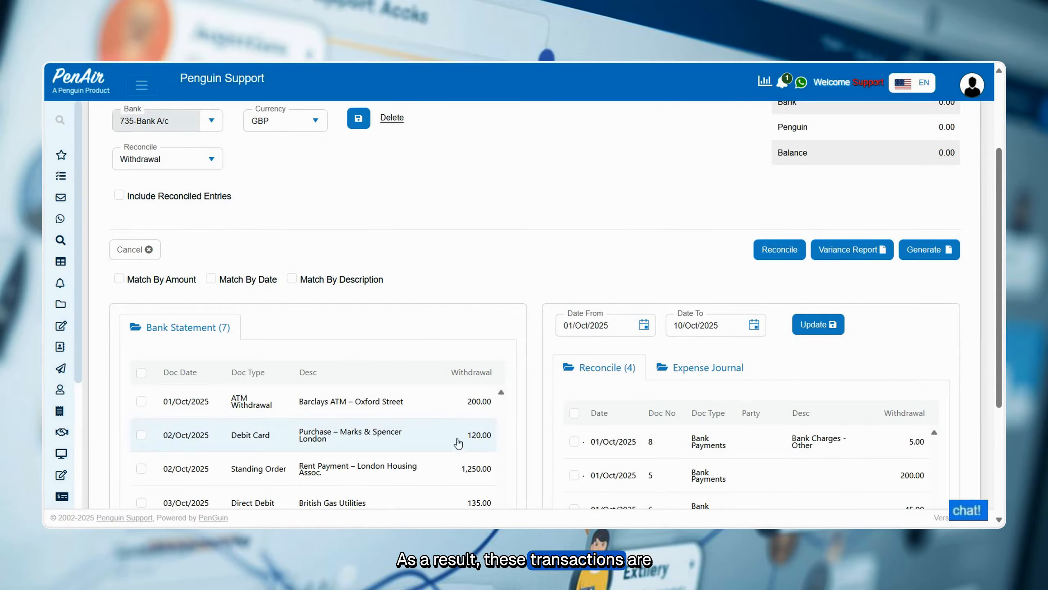
Match the remaining transactions by date and reconcile the Barclays ATM – Oxford Street withdrawal with its matching bank payment.
scroll(458, 443, "down", 2)
scroll(452, 459, "down", 2)
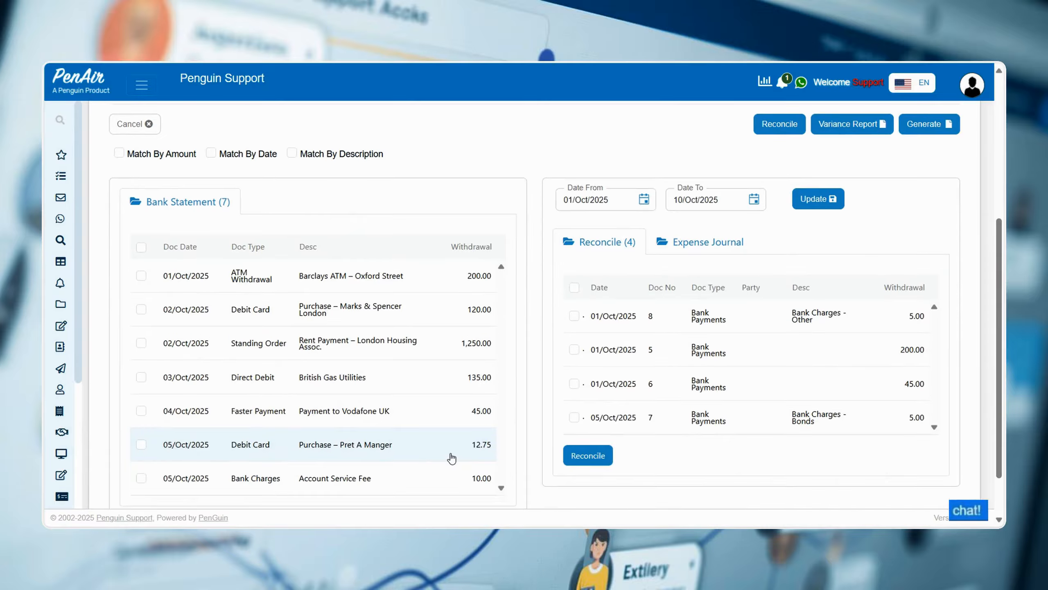
scroll(452, 458, "up", 4)
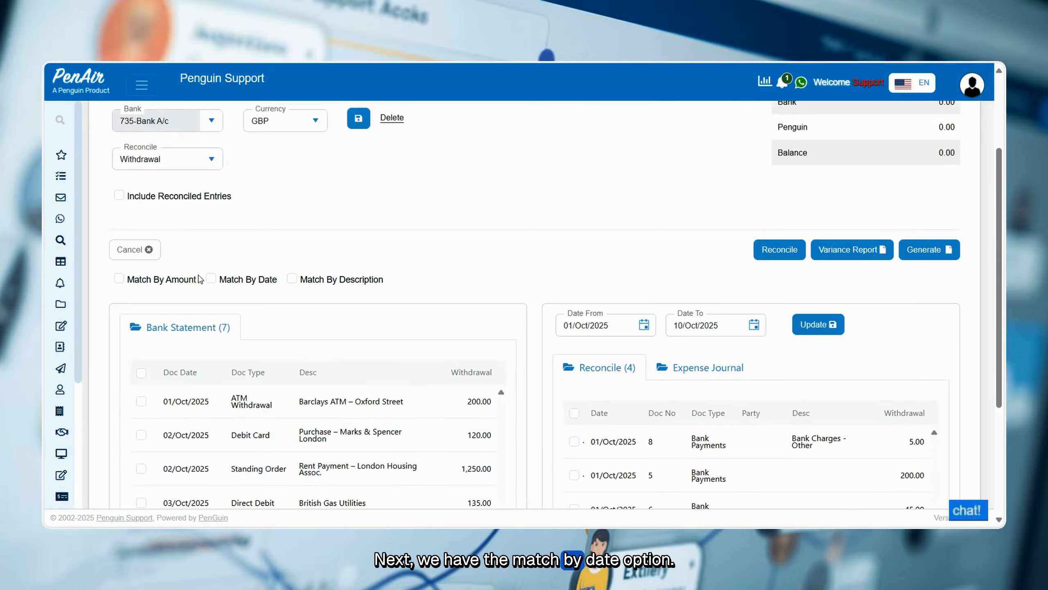
left_click(213, 279)
scroll(320, 338, "down", 2)
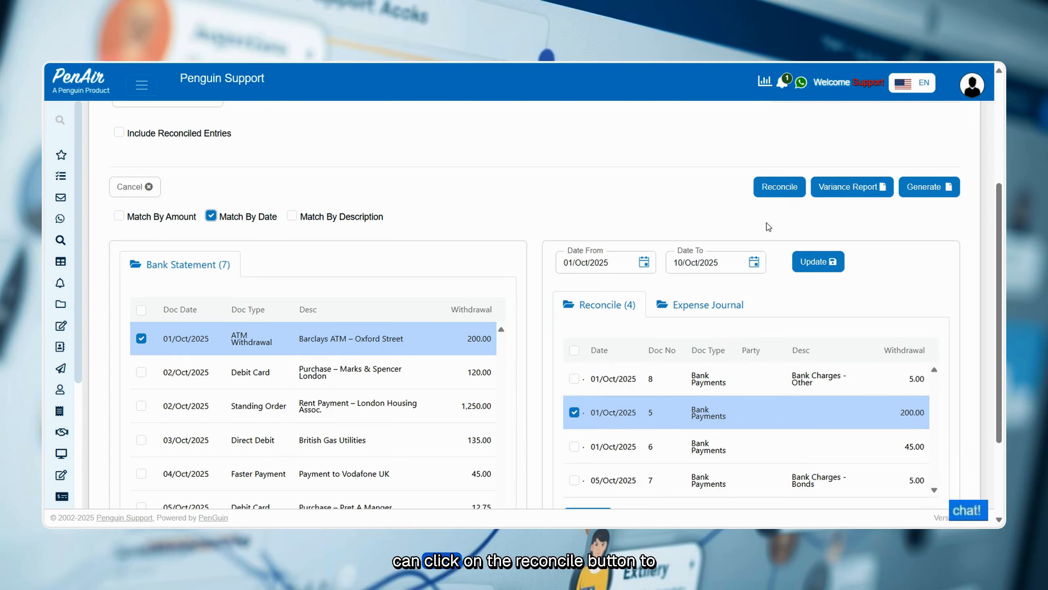
left_click(768, 186)
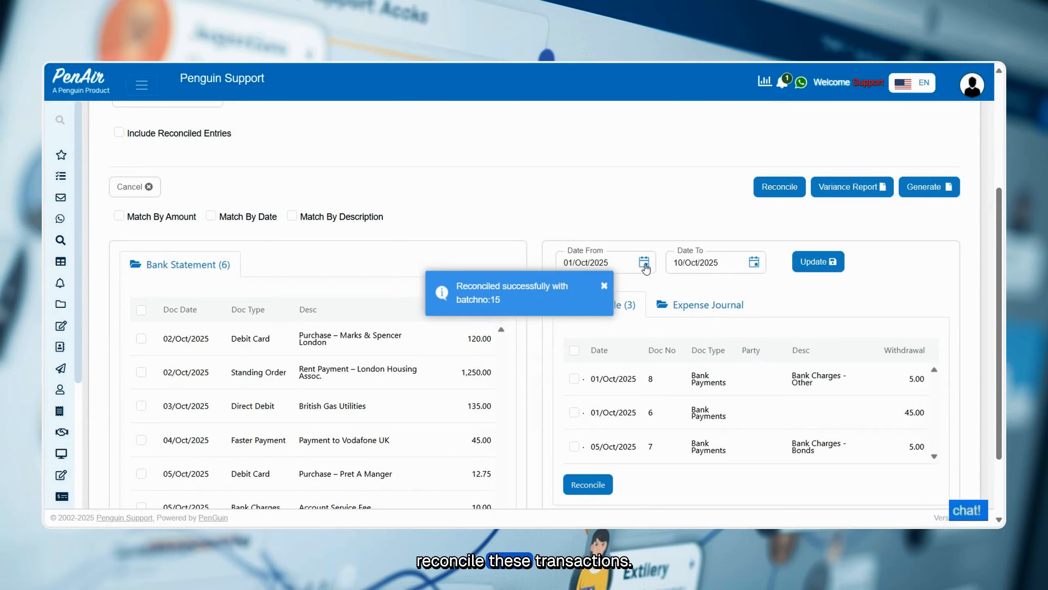
left_click(604, 285)
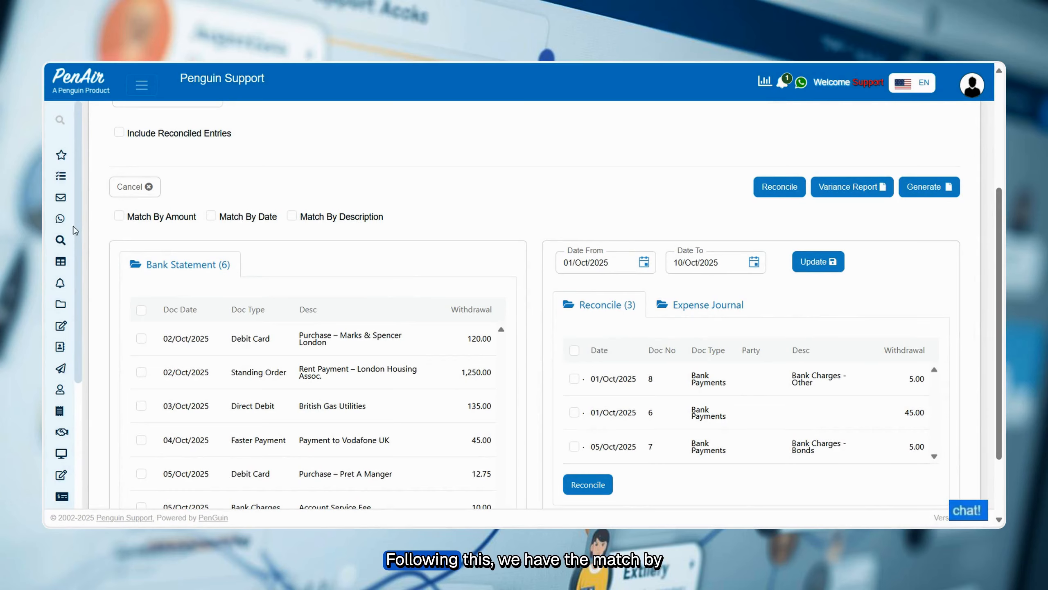
Match the remaining transactions by amount and reconcile the payment to Vodafone UK with its matching bank payment.
left_click(118, 216)
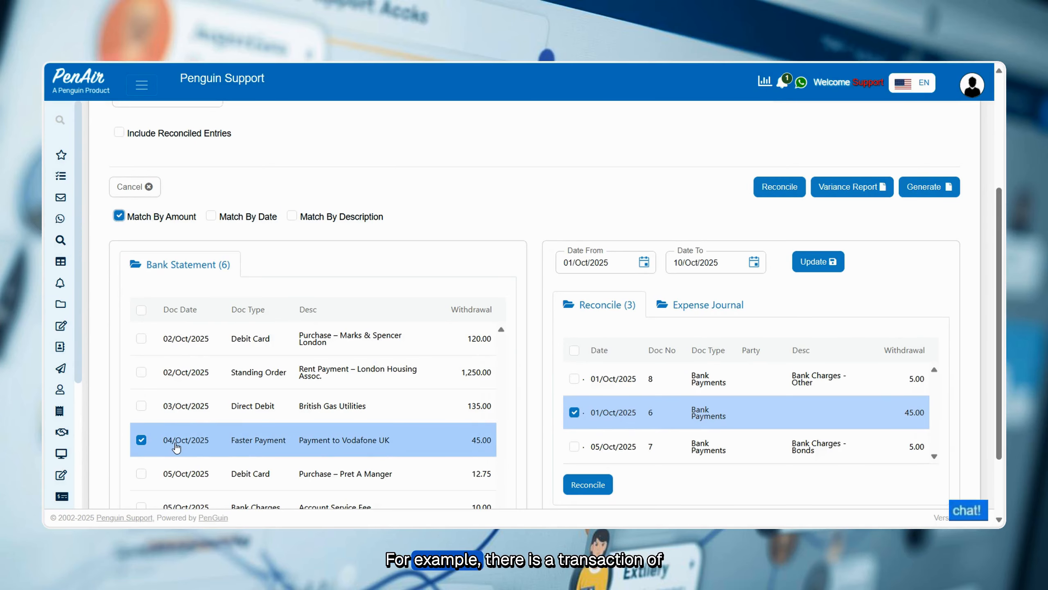
scroll(179, 440, "down", 2)
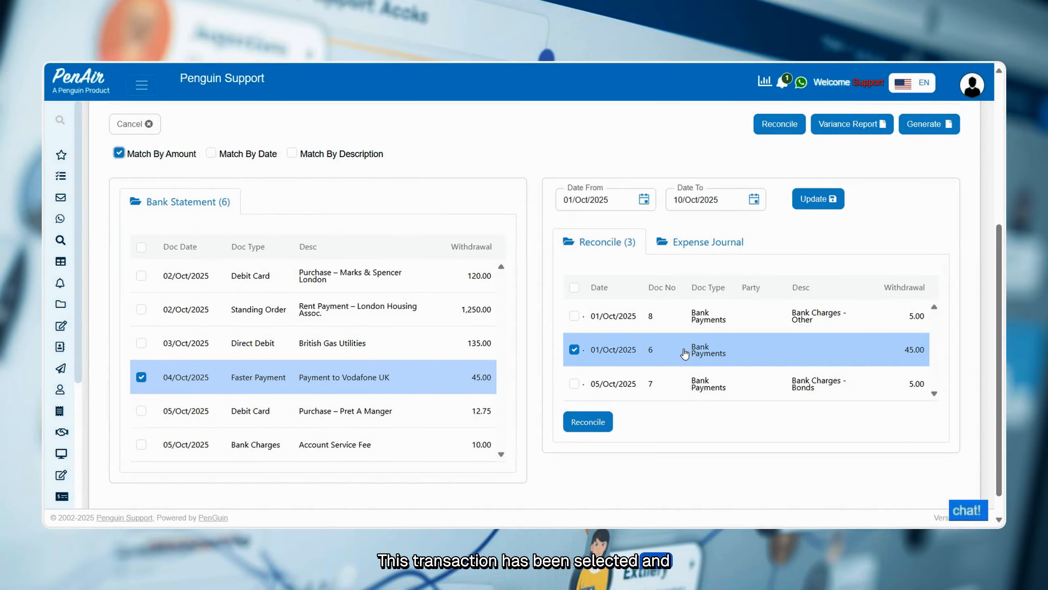
scroll(685, 353, "up", 1)
left_click(770, 188)
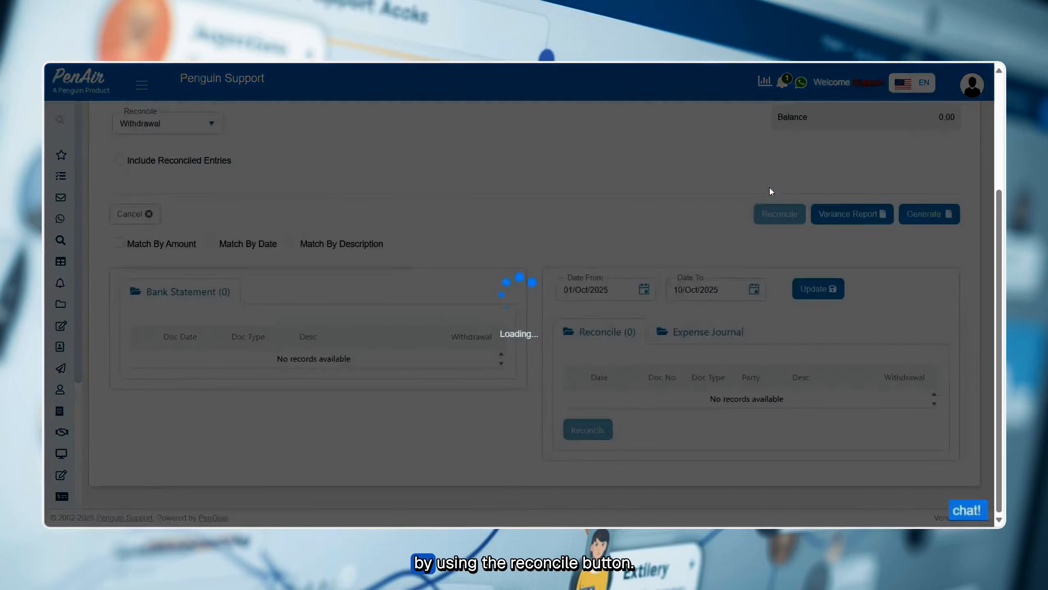
Manually select the Account Service Fee on the bank statement and both recorded bank charges, and reconcile them together.
scroll(568, 425, "down", 1)
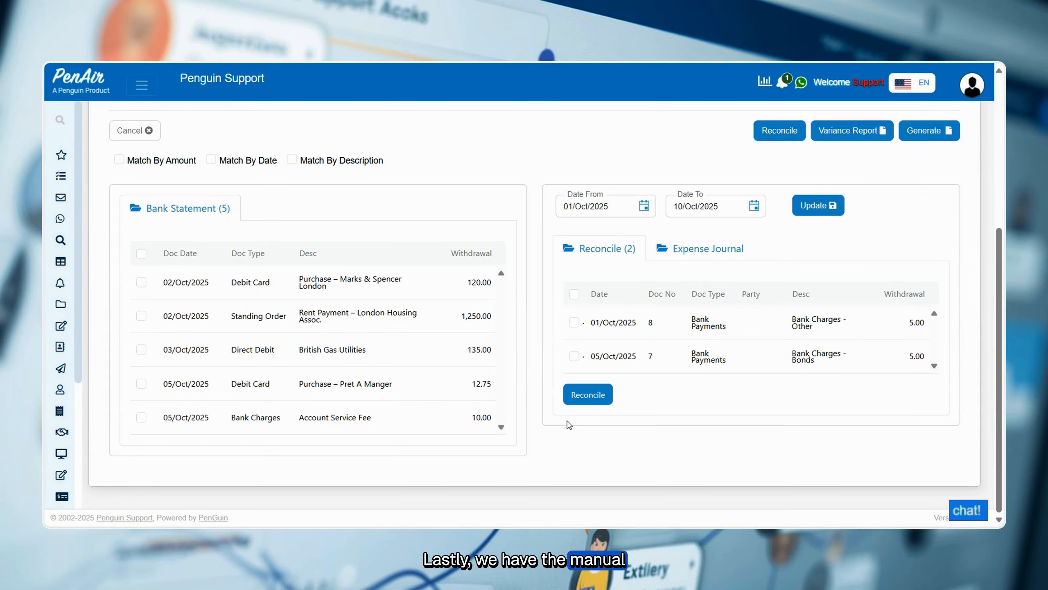
left_click(141, 417)
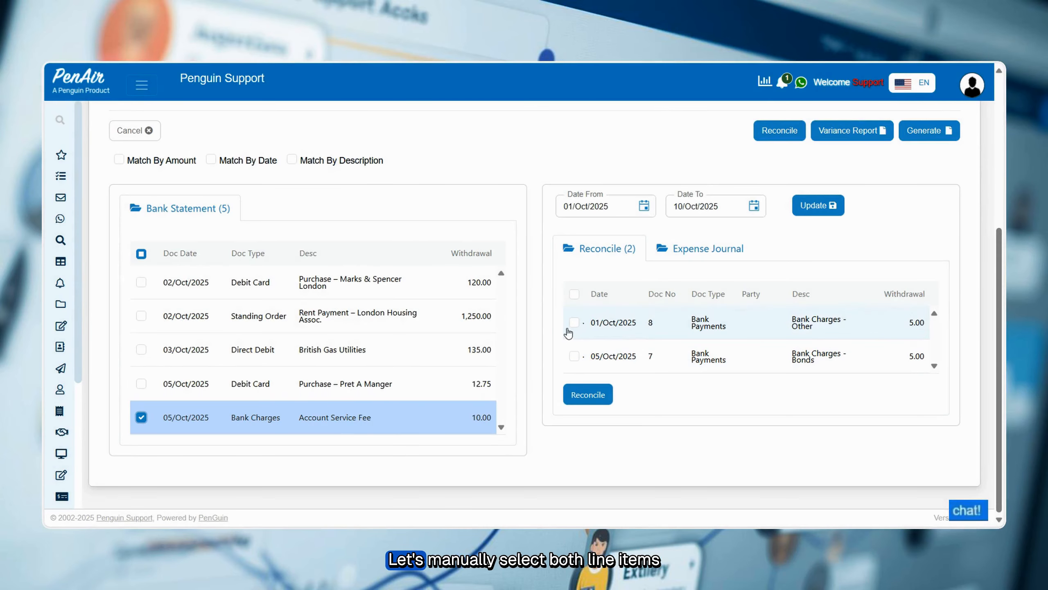
left_click(574, 322)
left_click(575, 357)
scroll(784, 372, "up", 5)
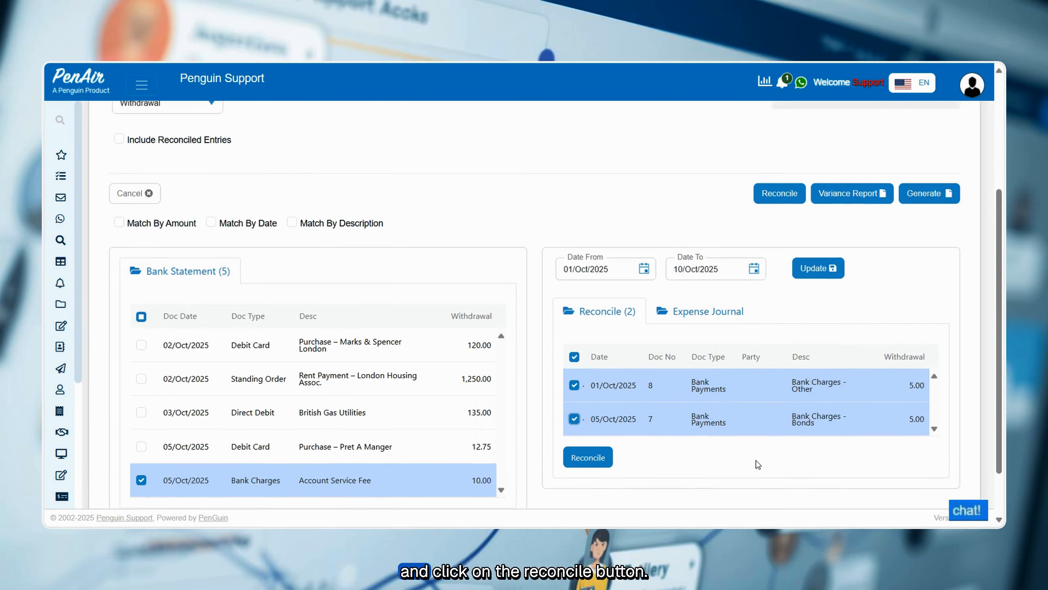
left_click(797, 322)
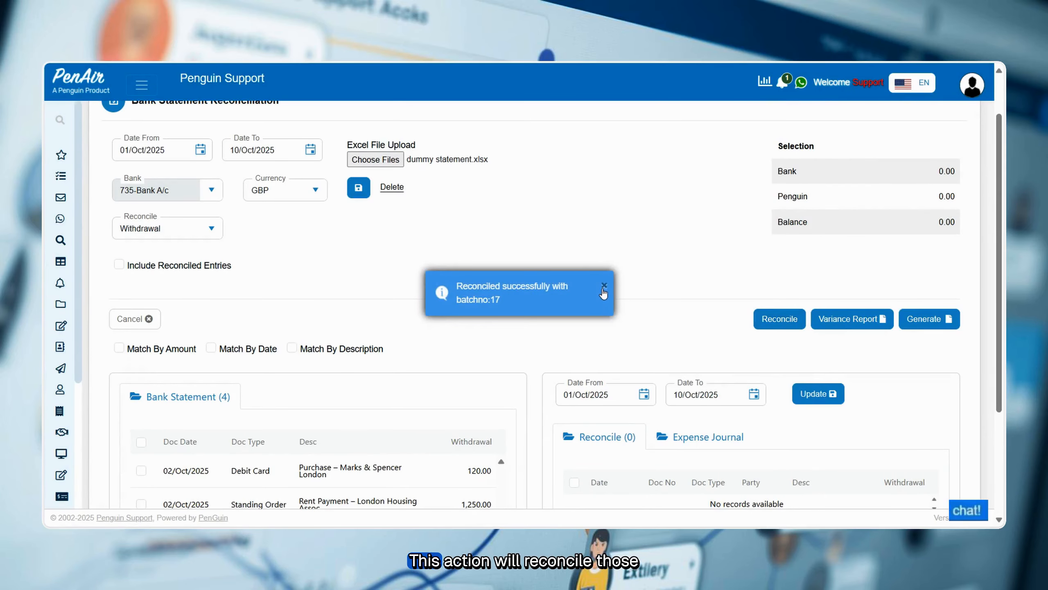
Confirm the reconciliation of the Account Service Fee with both recorded bank charges.
left_click(604, 286)
scroll(593, 327, "down", 3)
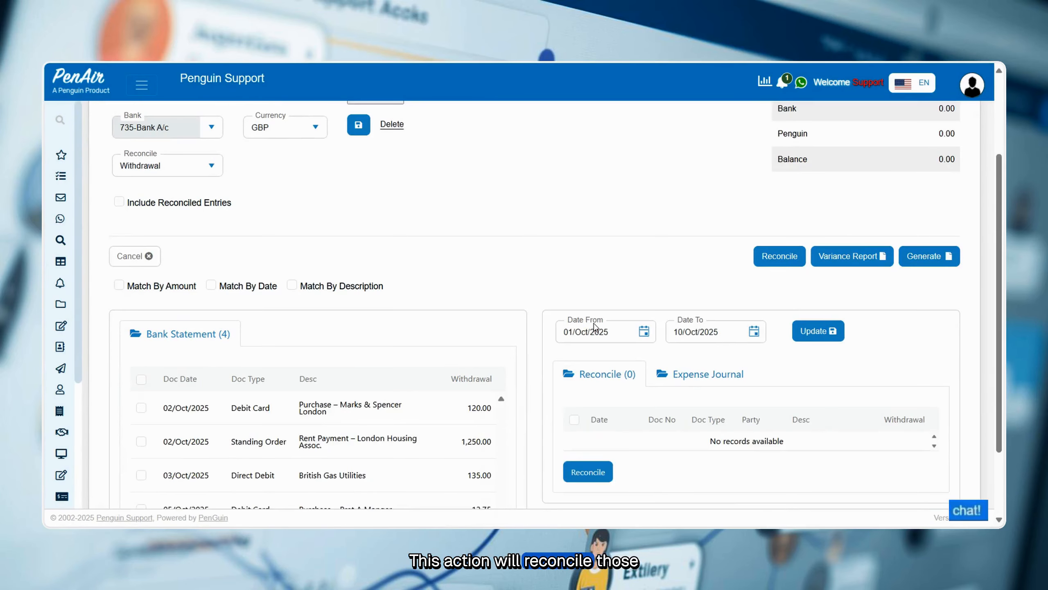
Switch the reconciliation type to Deposit and generate the list of bank and recorded deposits.
scroll(594, 327, "up", 3)
scroll(596, 327, "up", 2)
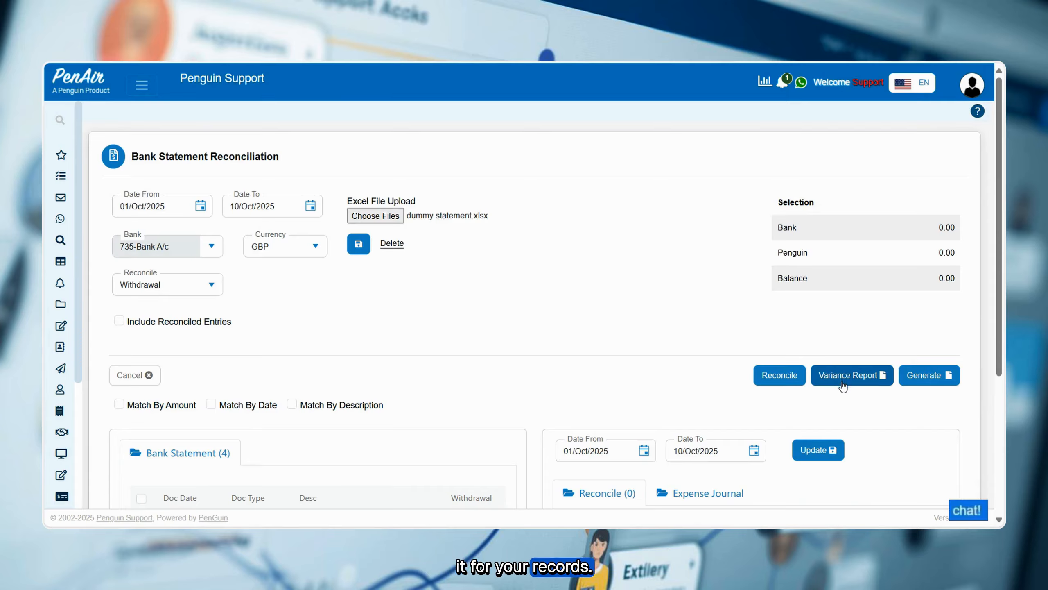
left_click(212, 285)
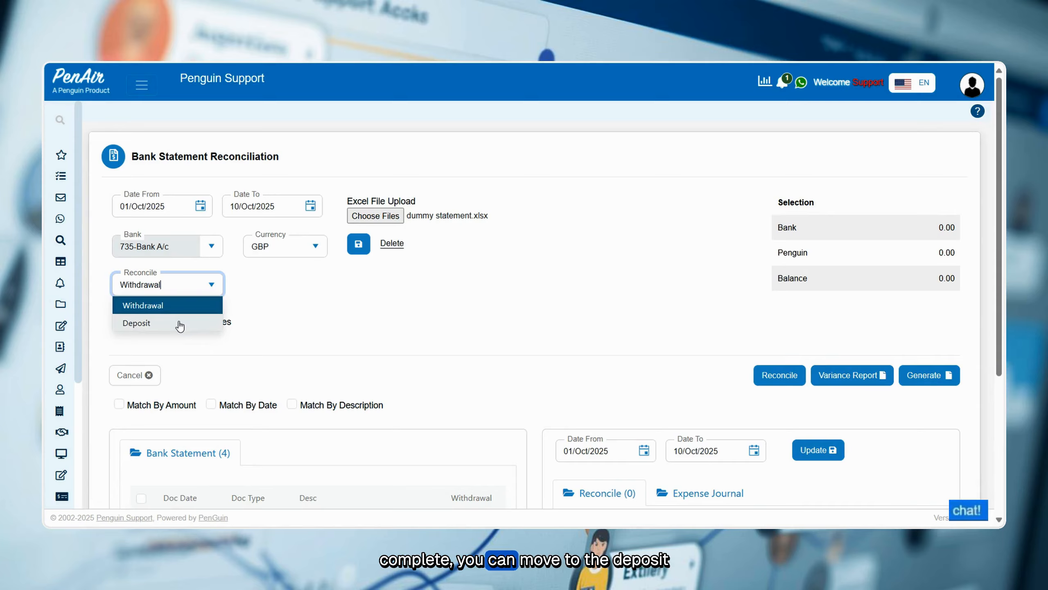
left_click(180, 323)
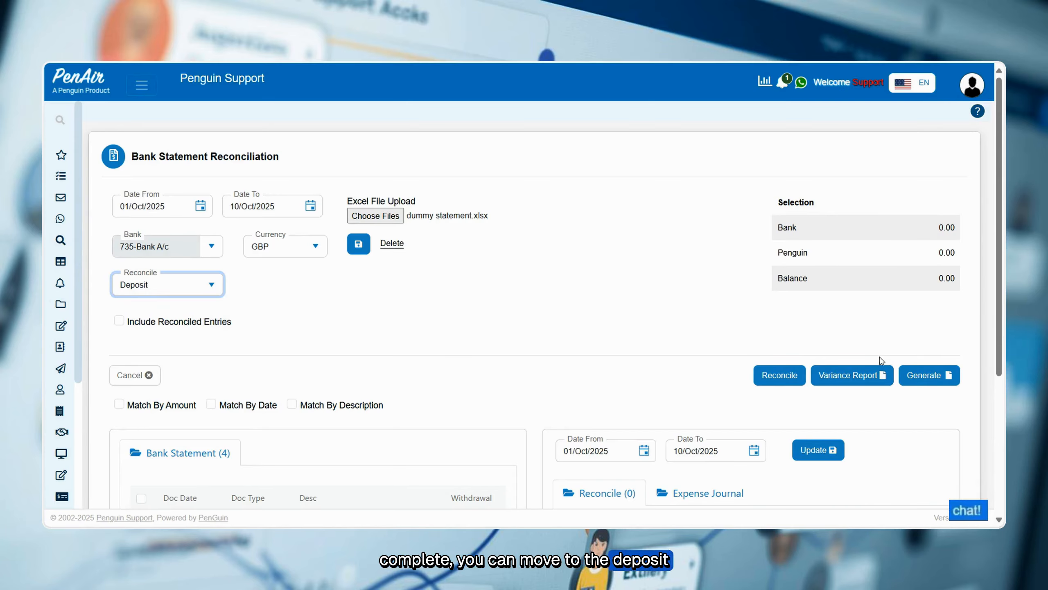
left_click(937, 376)
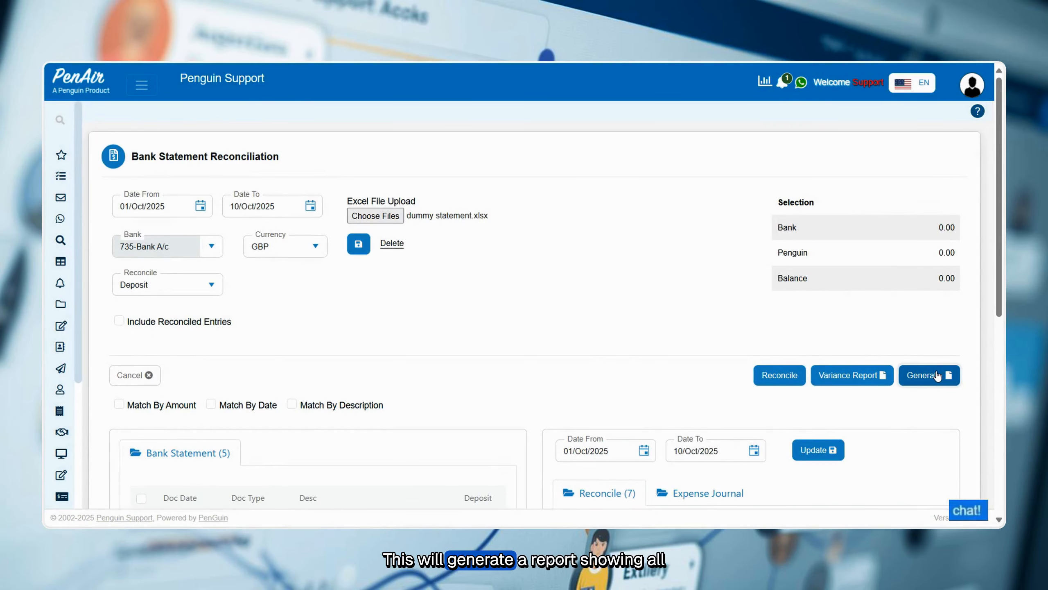
Match the deposits by description and reconcile the 03/Oct/2025 Faster Payment and Bonus Credit – ABC Ltd with their recorded bank receipts.
scroll(938, 376, "down", 5)
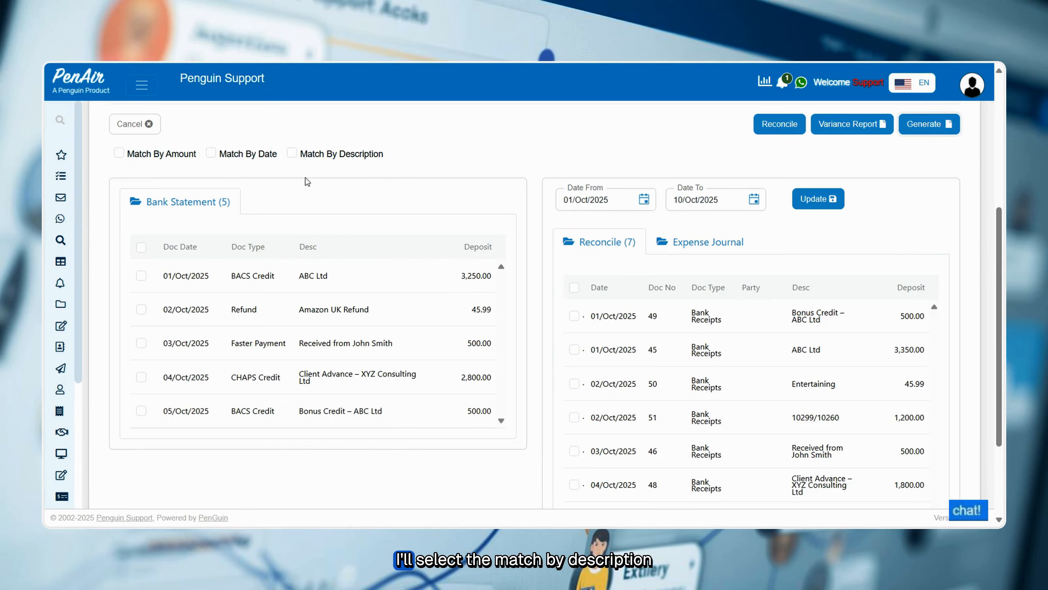
left_click(292, 154)
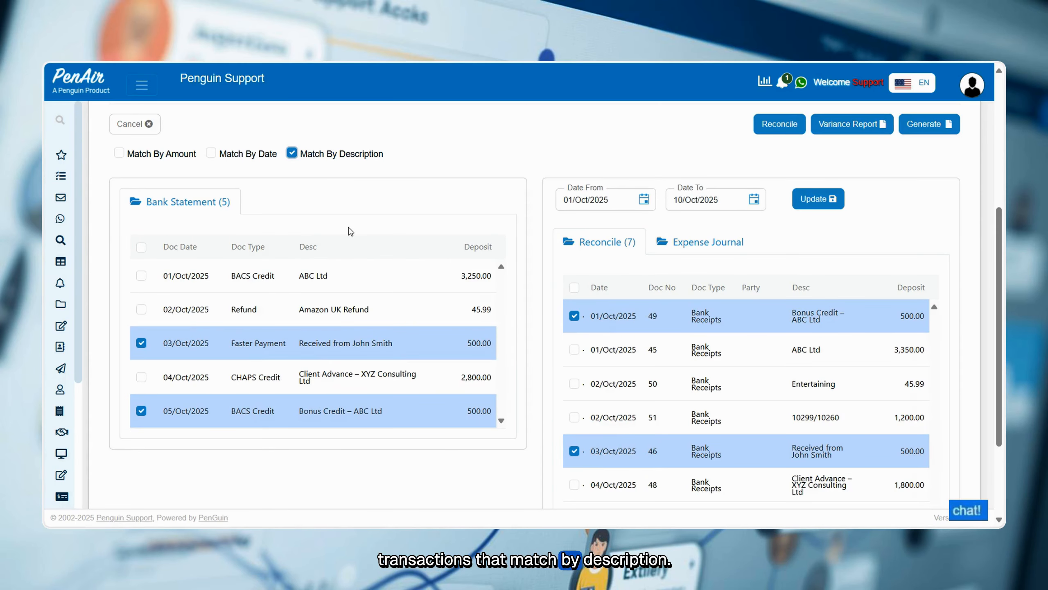
scroll(350, 231, "up", 2)
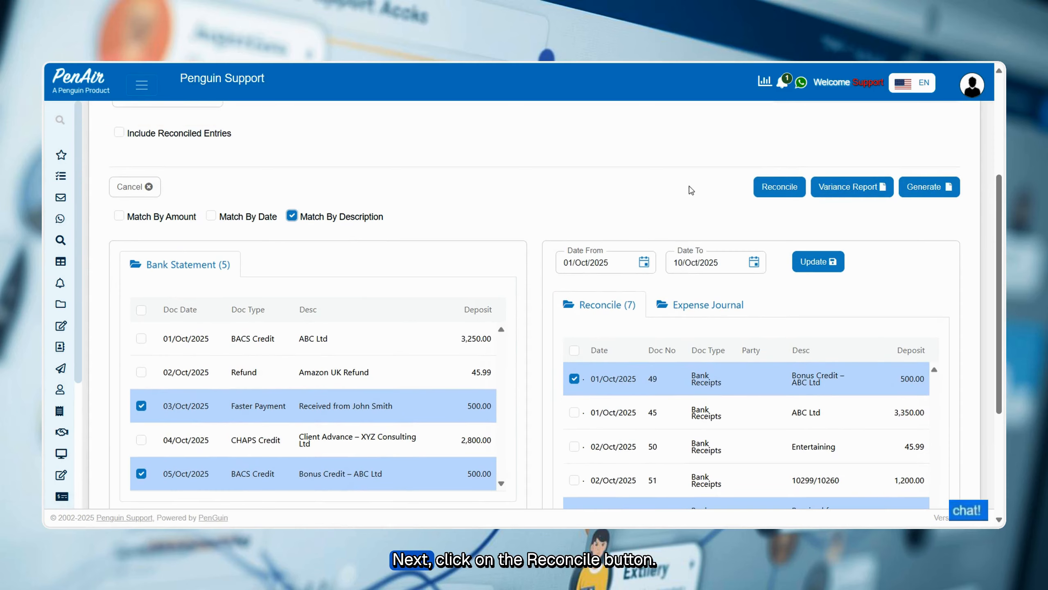
left_click(776, 186)
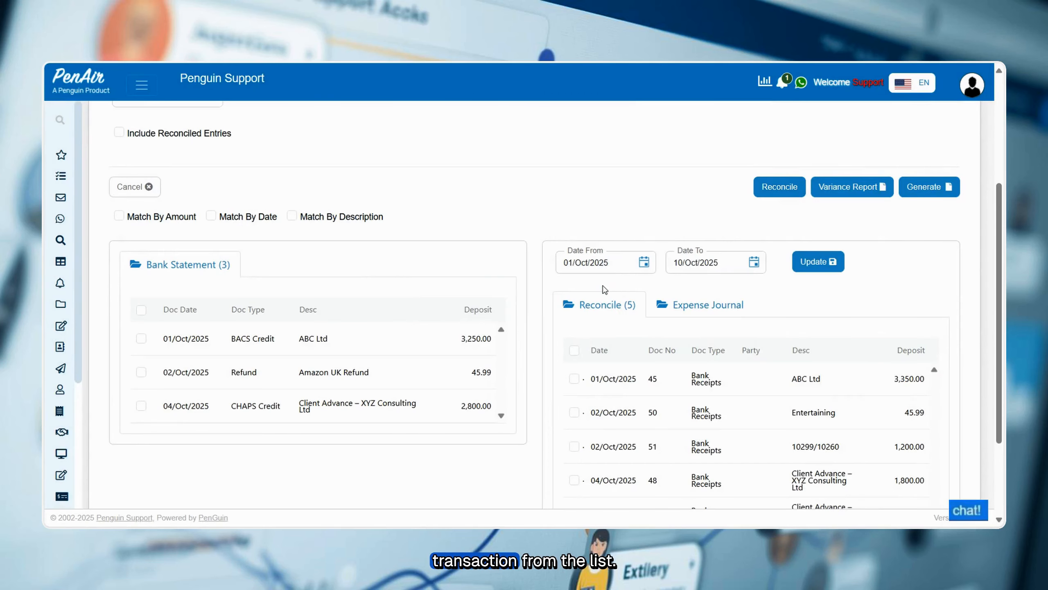
Match the remaining deposits by date and reconcile the Amazon UK Refund with the Entertaining bank receipt.
scroll(604, 289, "down", 2)
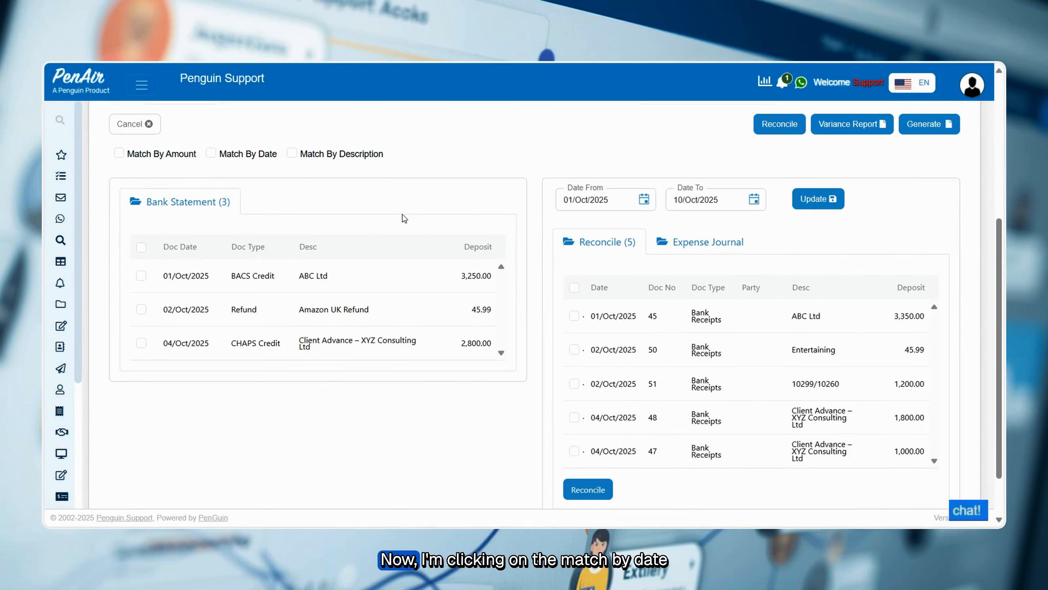
left_click(211, 154)
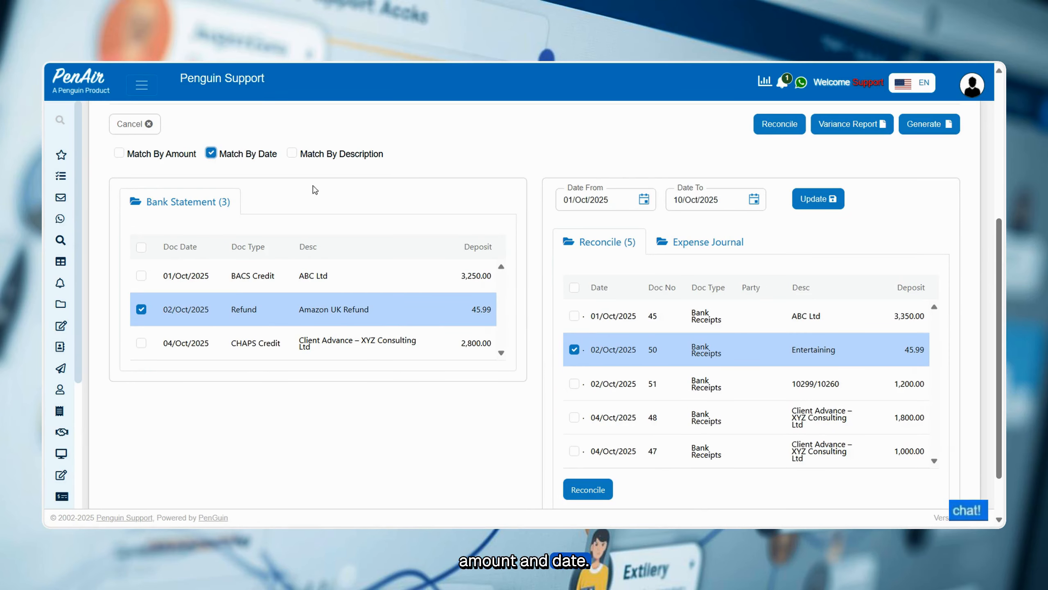
left_click(777, 127)
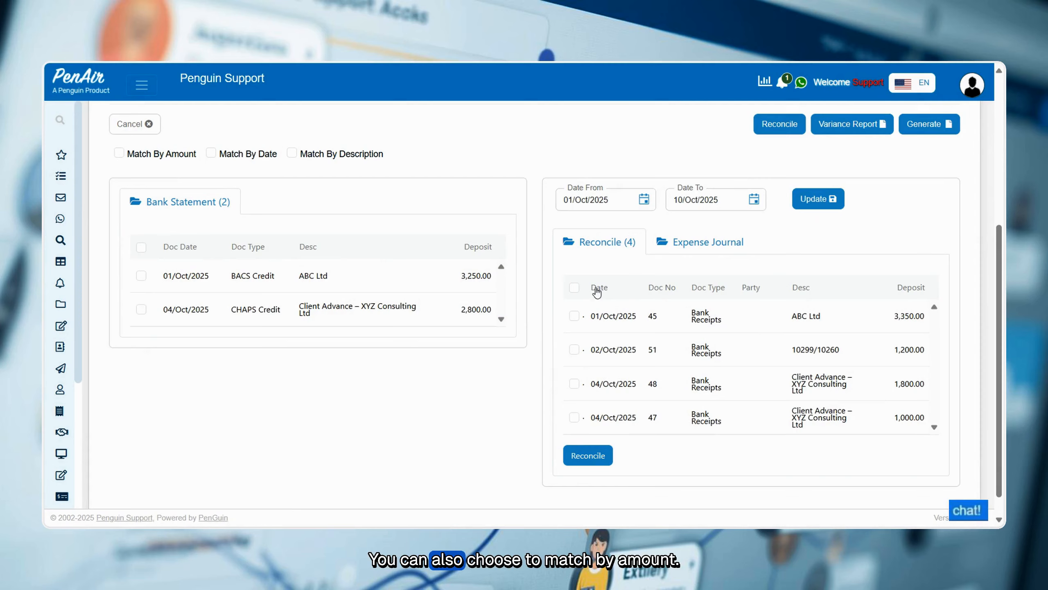
Try matching the remaining deposits by amount, and clear that matching option.
left_click(119, 153)
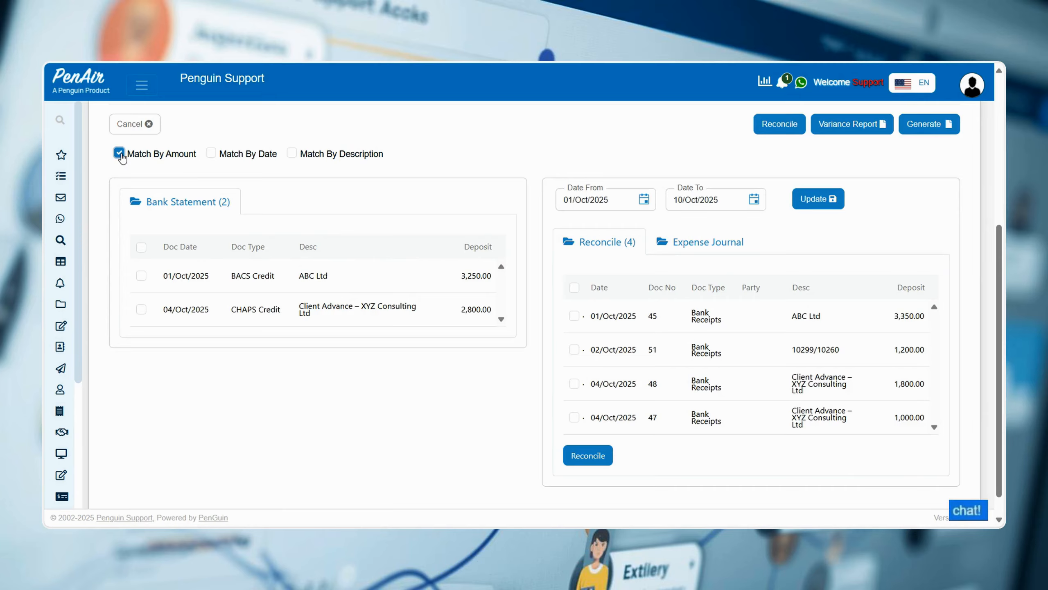
left_click(120, 154)
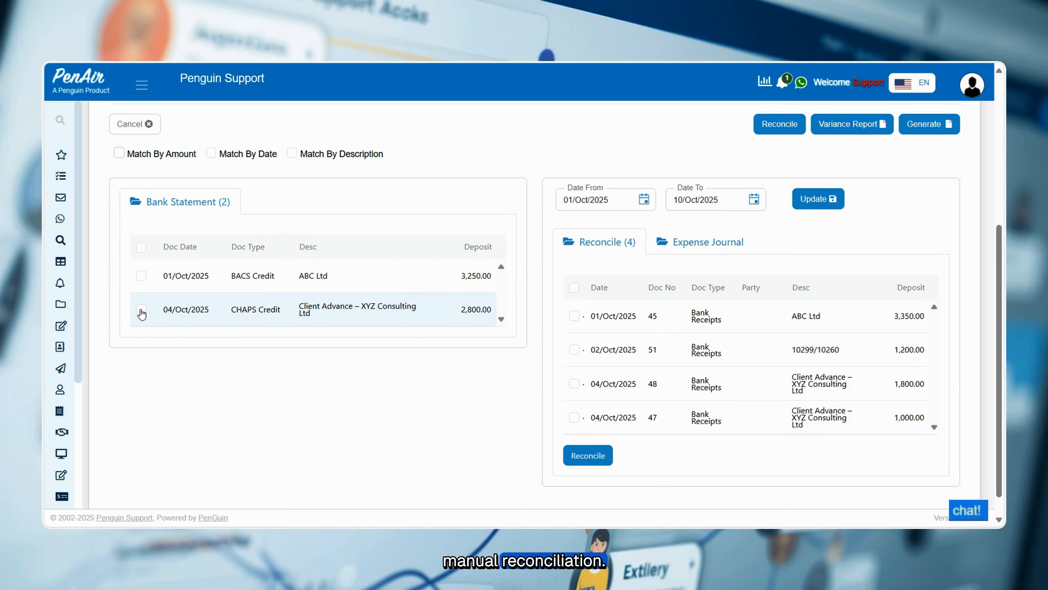
Manually select the 2,800.00 XYZ Consulting Ltd client advance and its 1,800.00 and 1,000.00 recorded receipts, and reconcile them together.
left_click(141, 310)
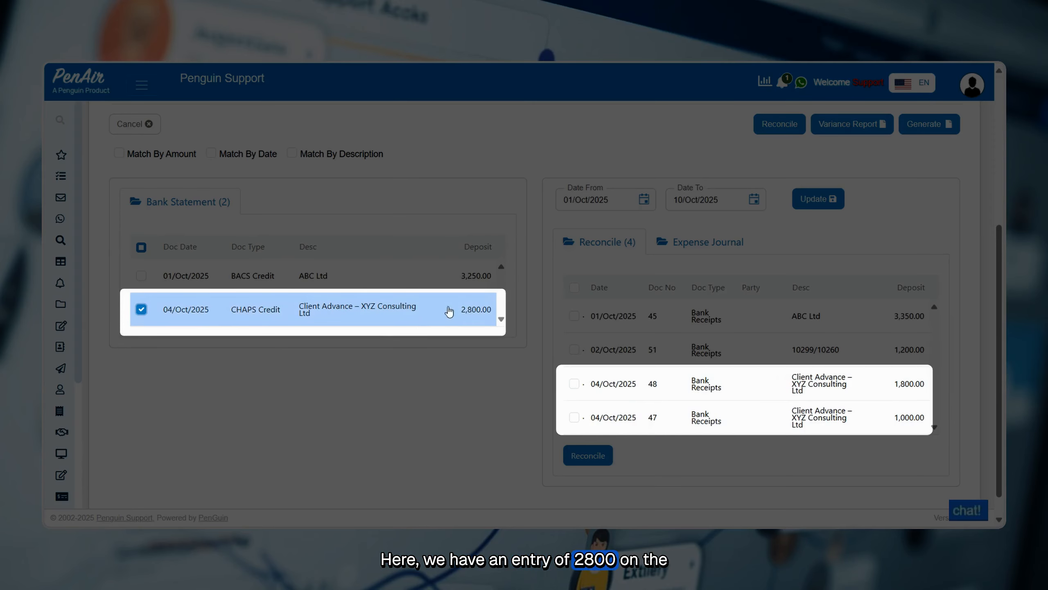
left_click_drag(460, 308, 493, 311)
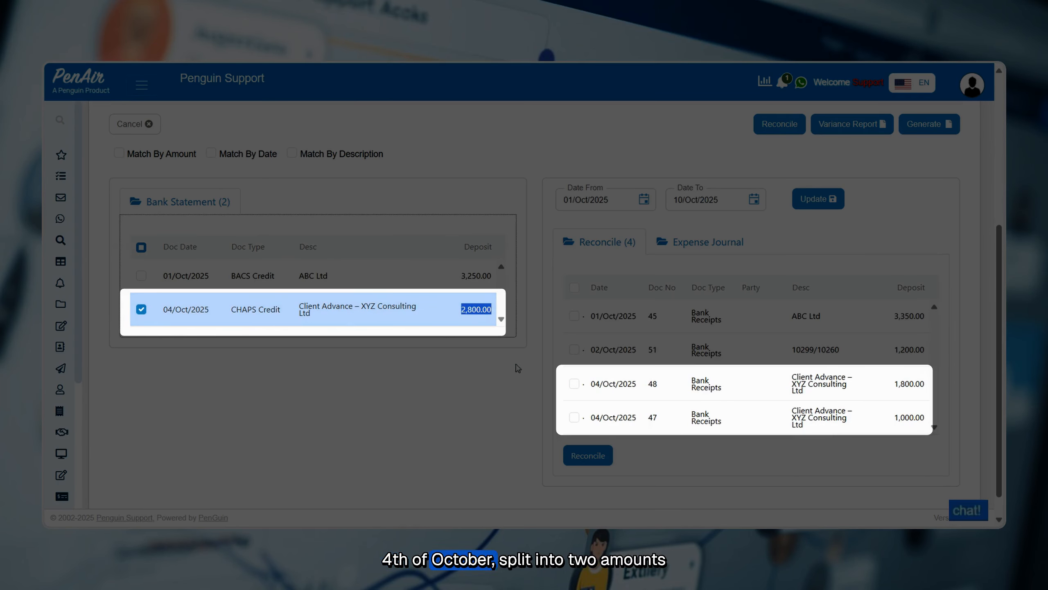
left_click(575, 384)
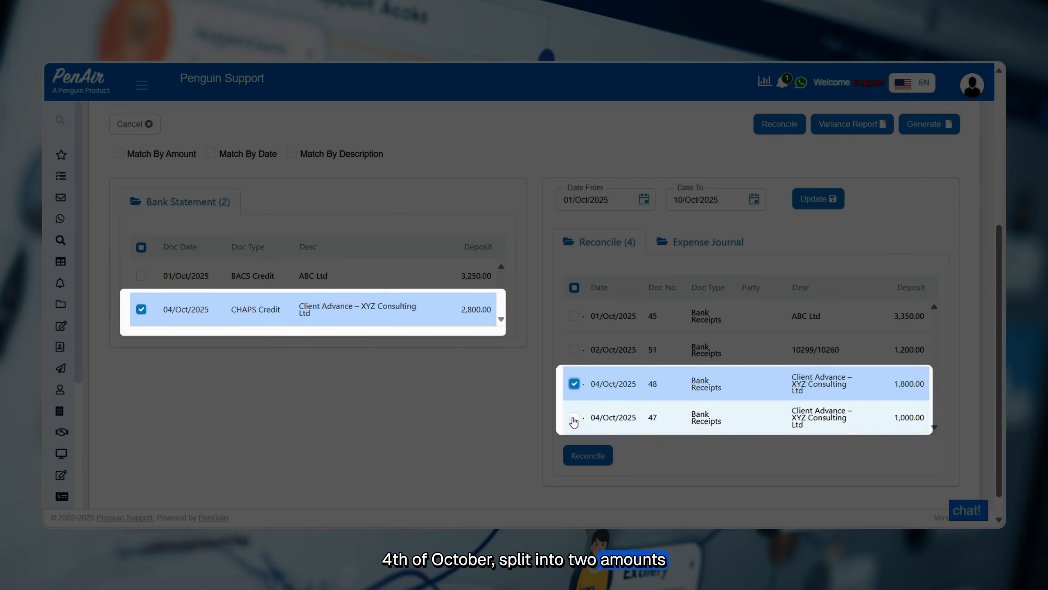
left_click(574, 418)
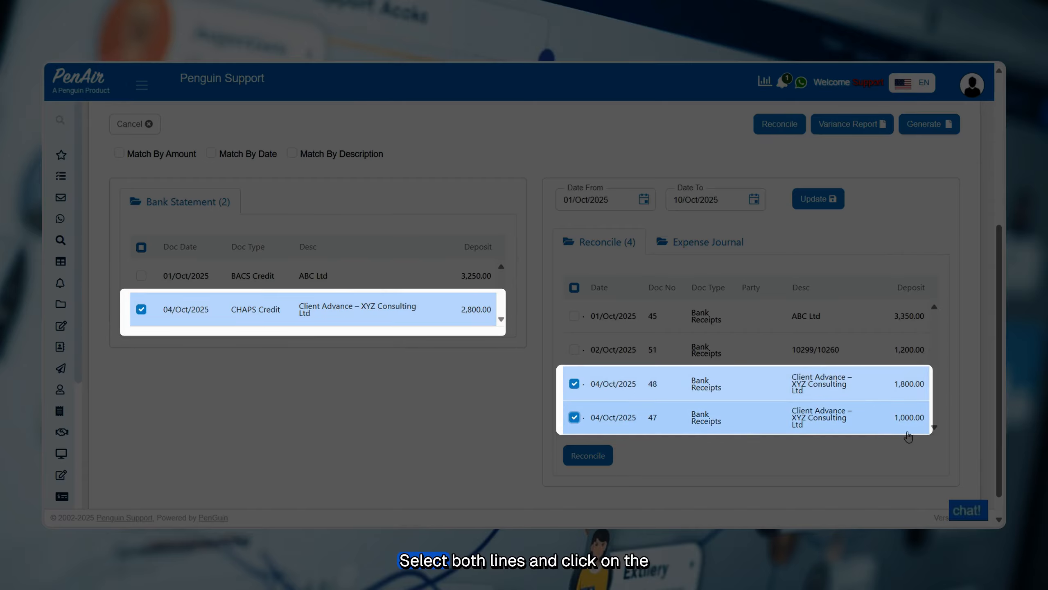
scroll(890, 460, "up", 5)
left_click(771, 315)
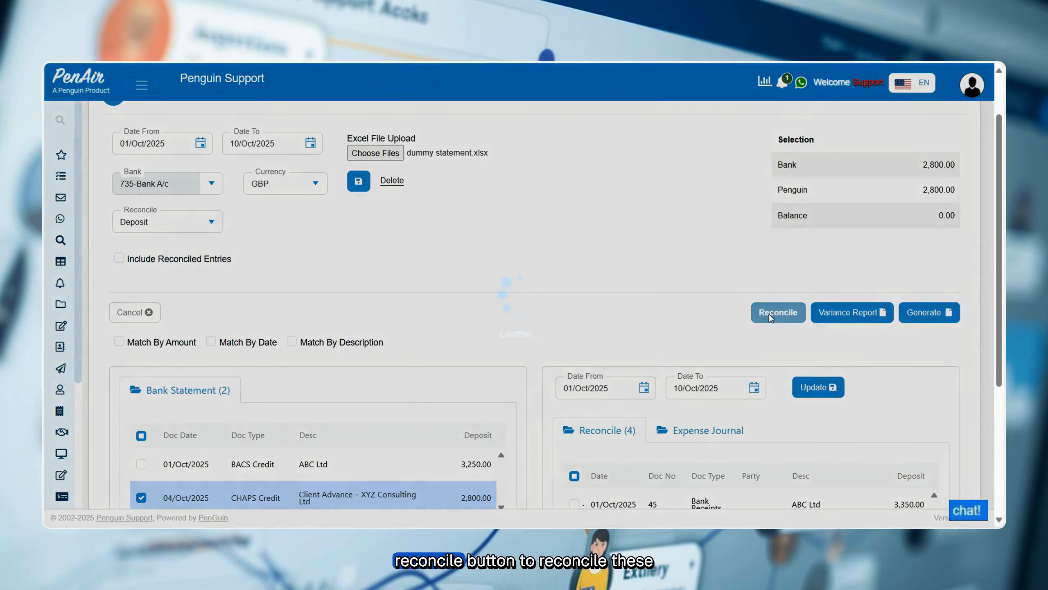
scroll(610, 334, "down", 3)
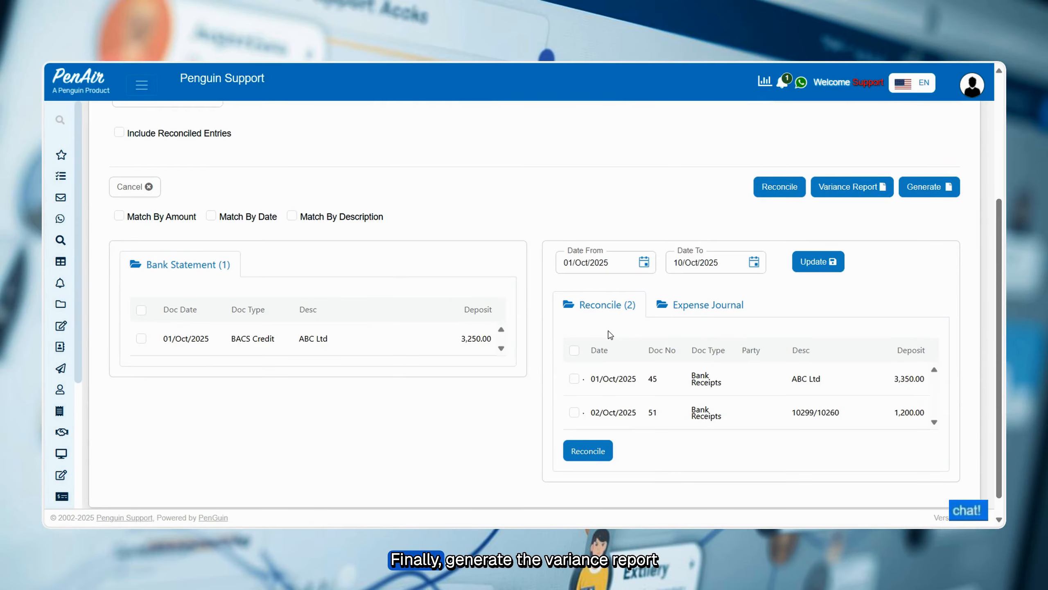
Generate the bank reconciliation variance report for the deposits and bring up its export options.
left_click(860, 188)
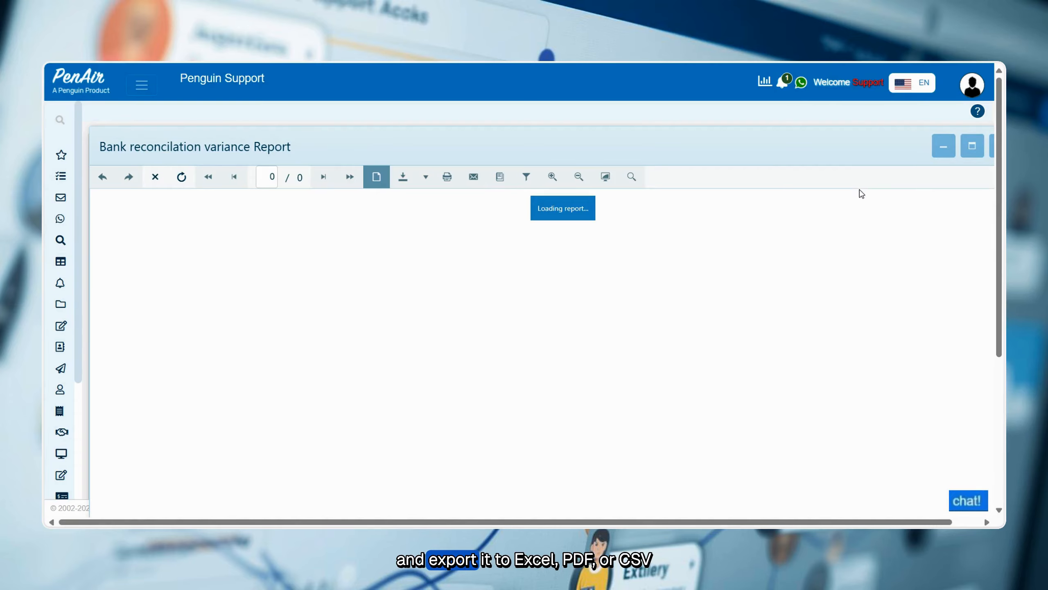
left_click(403, 176)
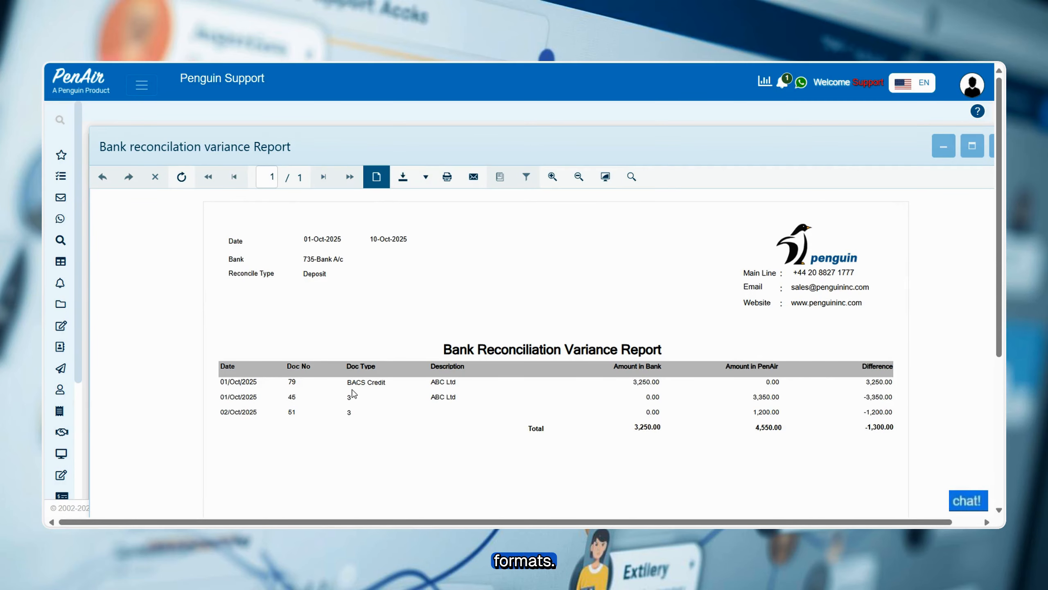
Compare the bank and PenAir amounts of the ABC Ltd entries in the variance report, and close the report.
left_click_drag(632, 382, 652, 382)
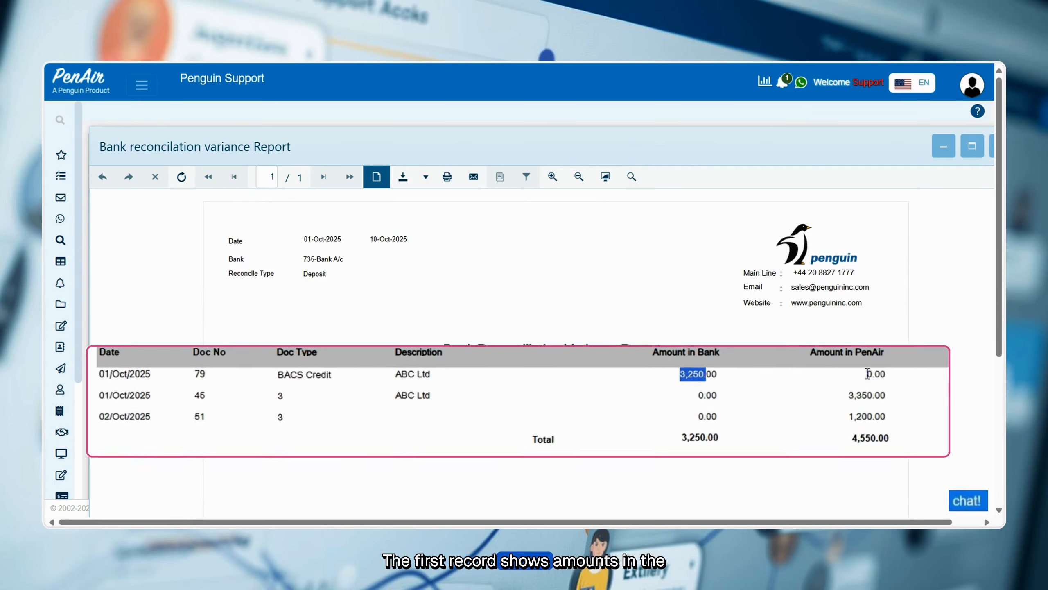
left_click(868, 373)
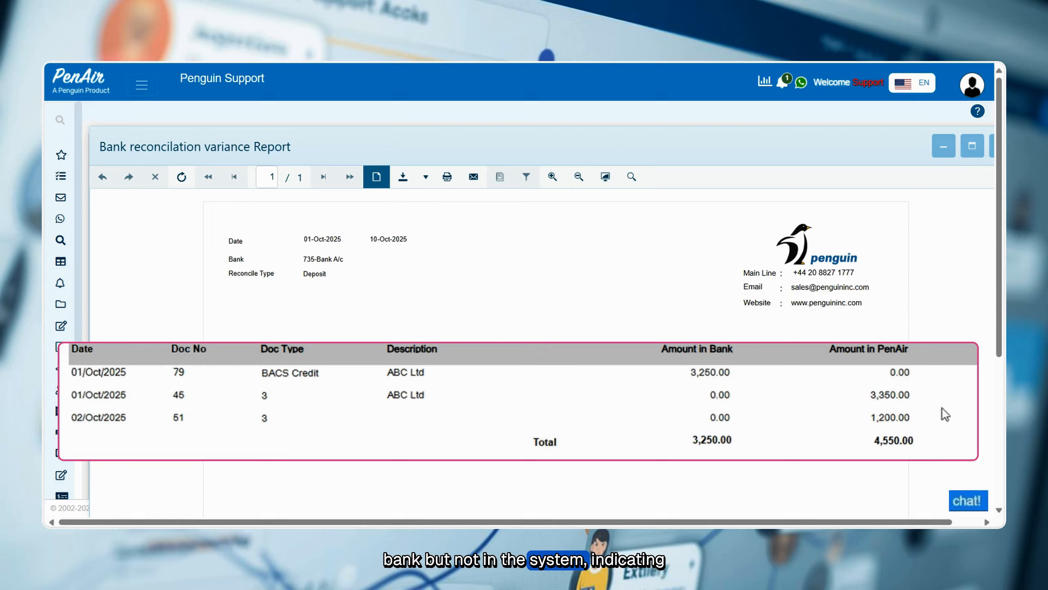
left_click_drag(890, 372, 901, 369)
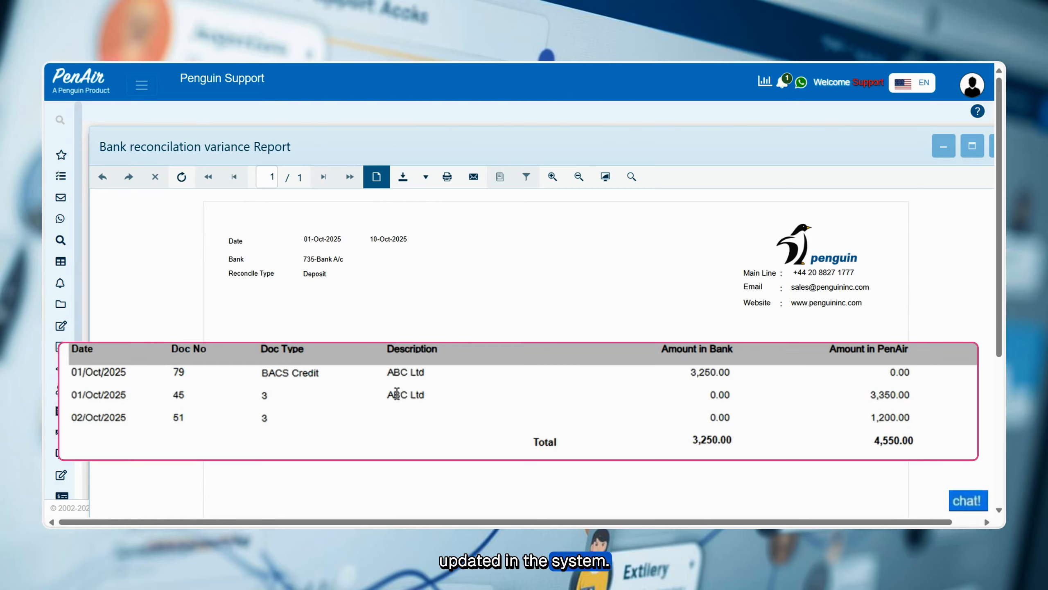
left_click_drag(394, 394, 908, 399)
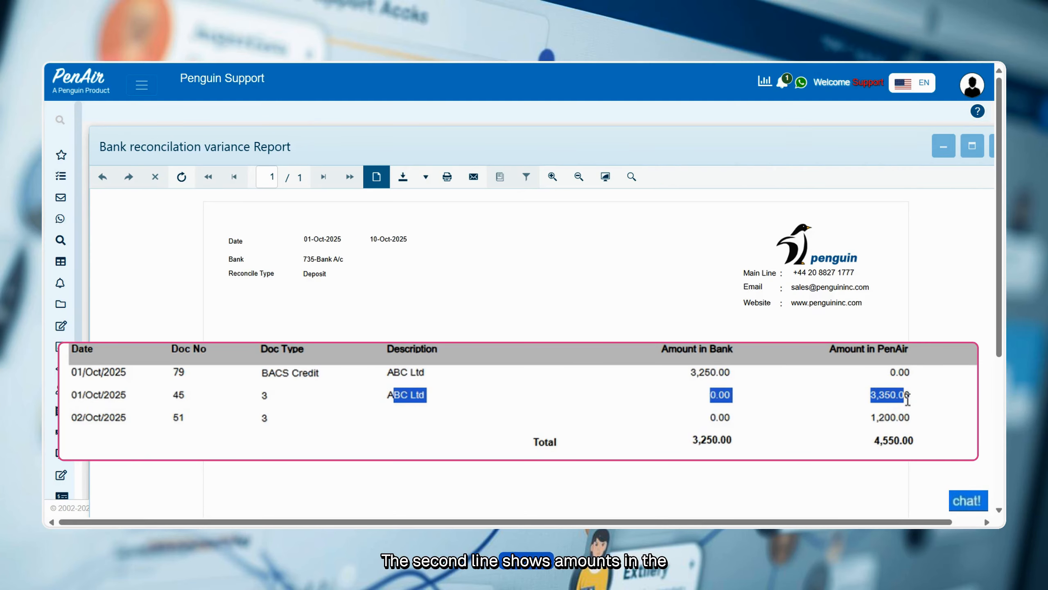
left_click(776, 415)
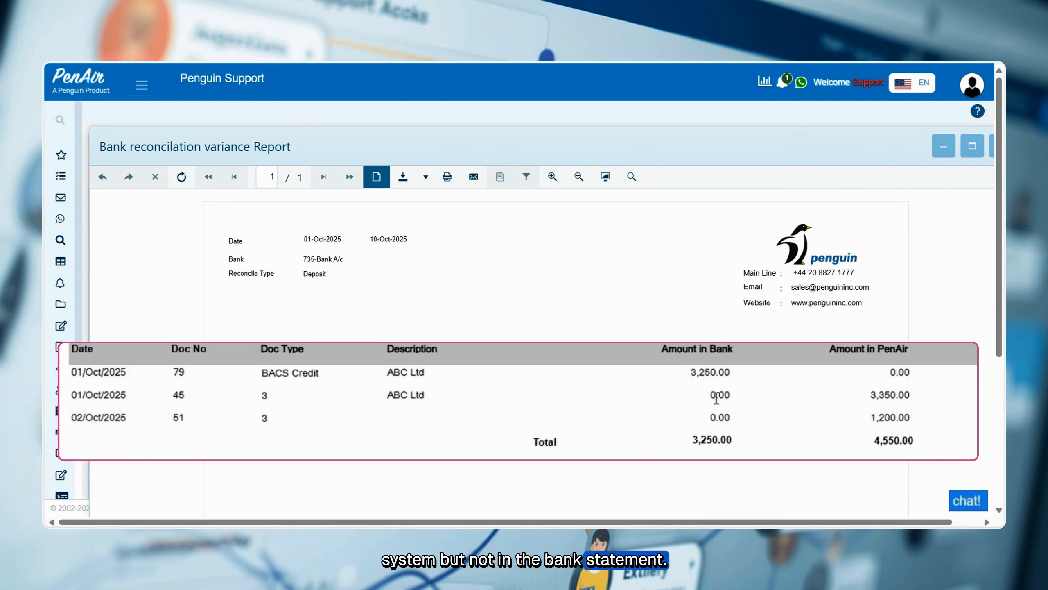
left_click_drag(876, 398, 914, 403)
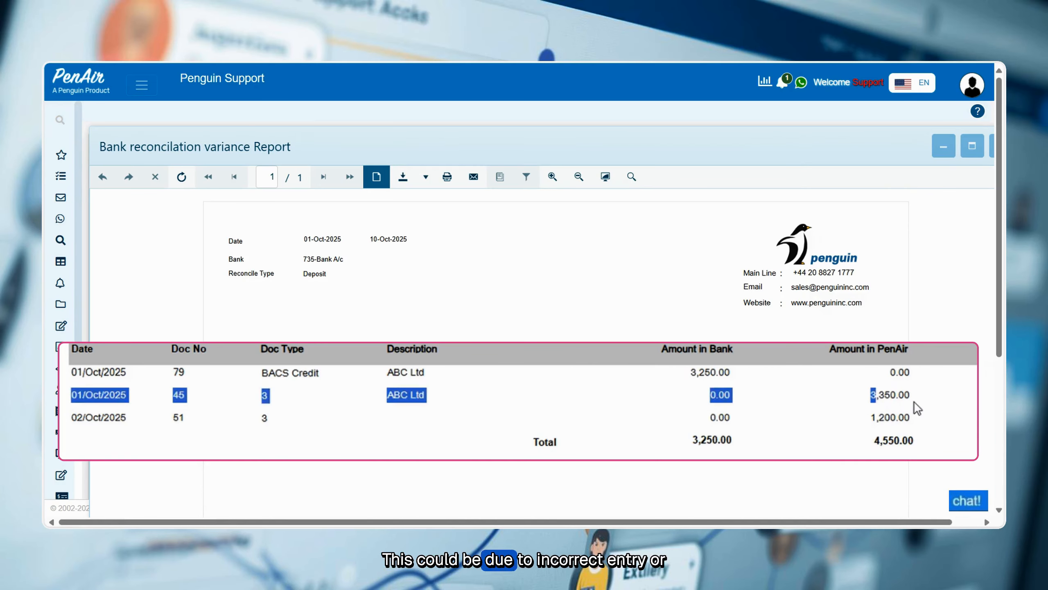
left_click(900, 400)
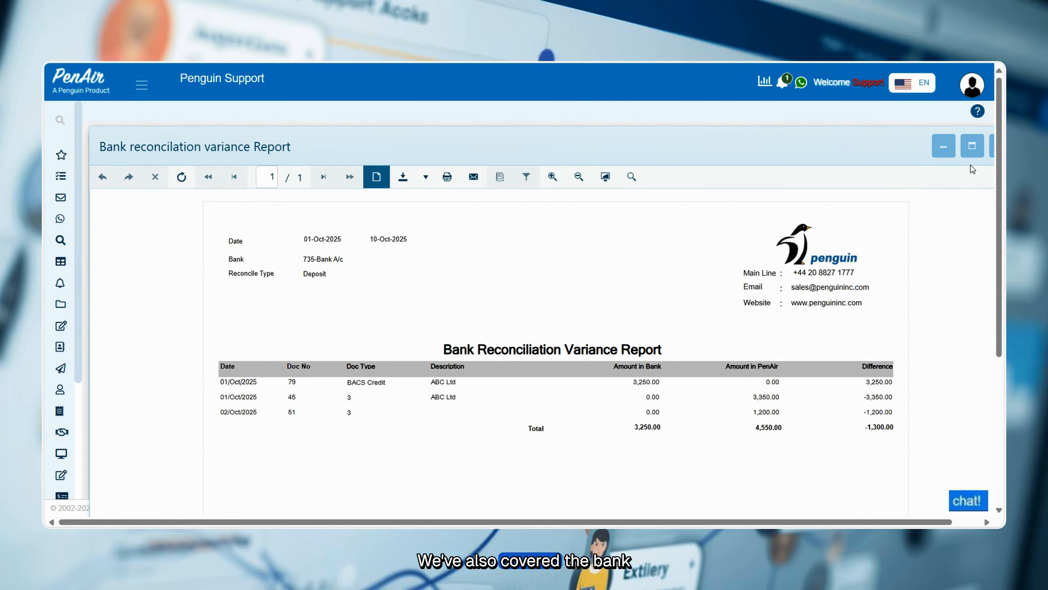
scroll(993, 143, "down", 1)
left_click(992, 87)
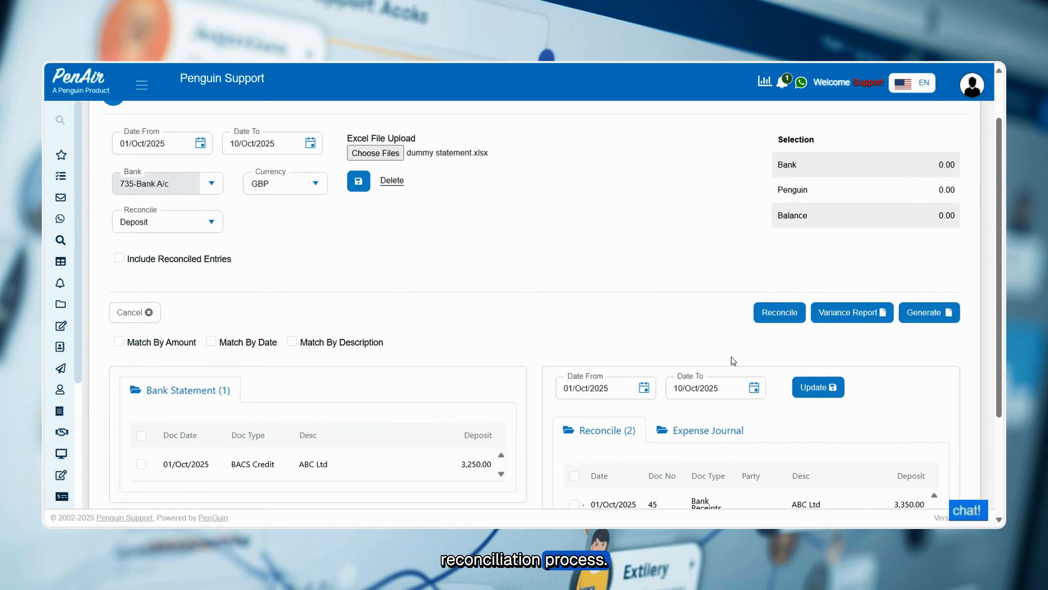